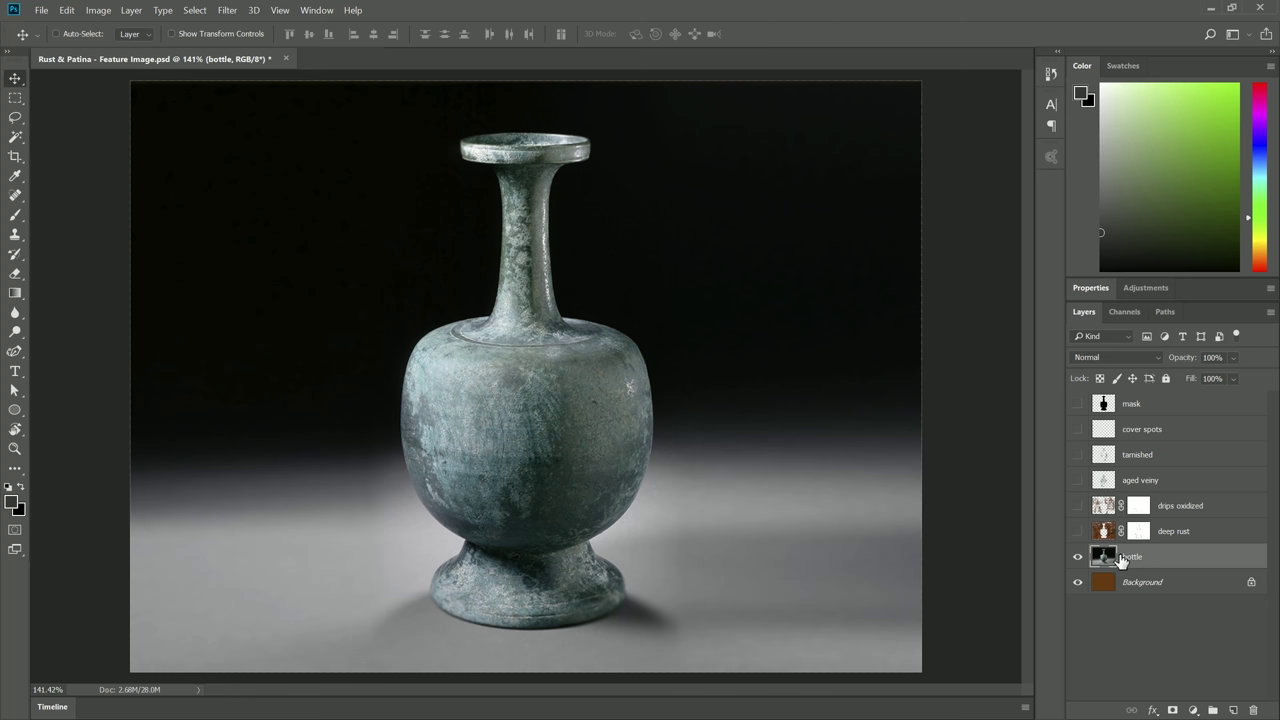
Duplicate the bottle layer and open the copy in the ParticleShop filter.
{"action": "right_click", "coordinate": [1133, 563]}
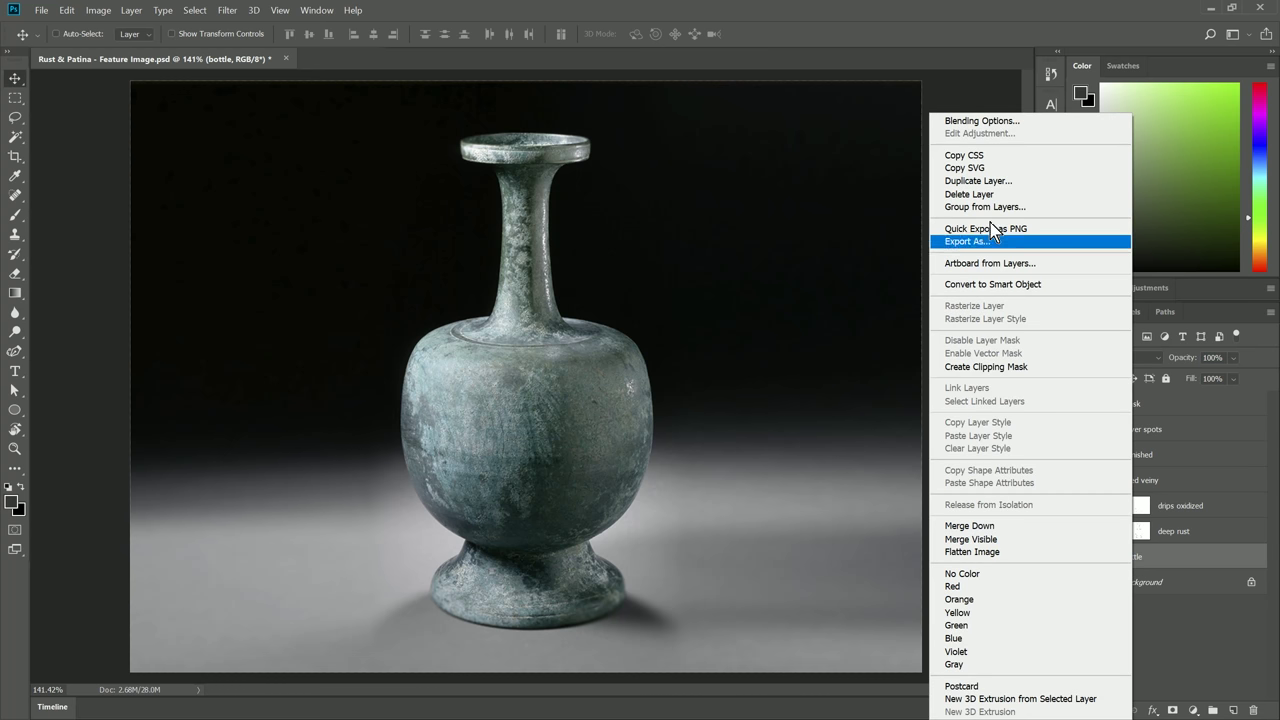
{"action": "left_click", "coordinate": [983, 182]}
{"action": "key", "text": "Return"}
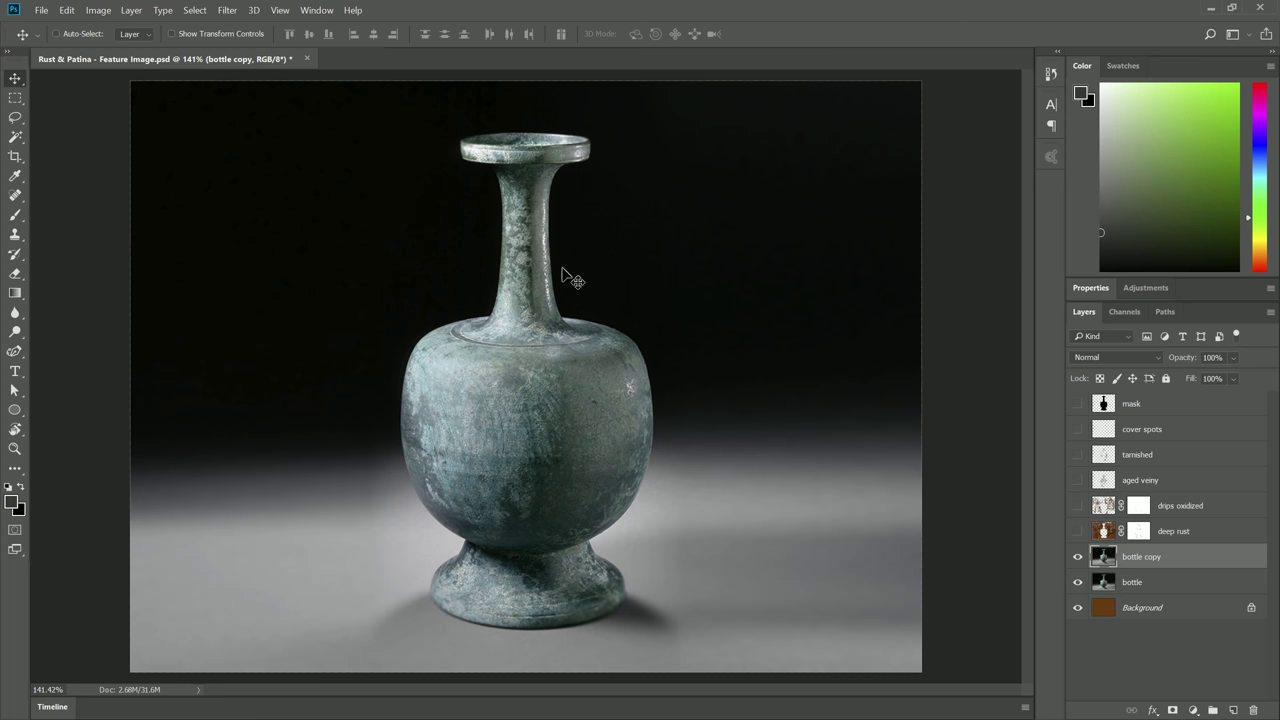
{"action": "left_click", "coordinate": [228, 12]}
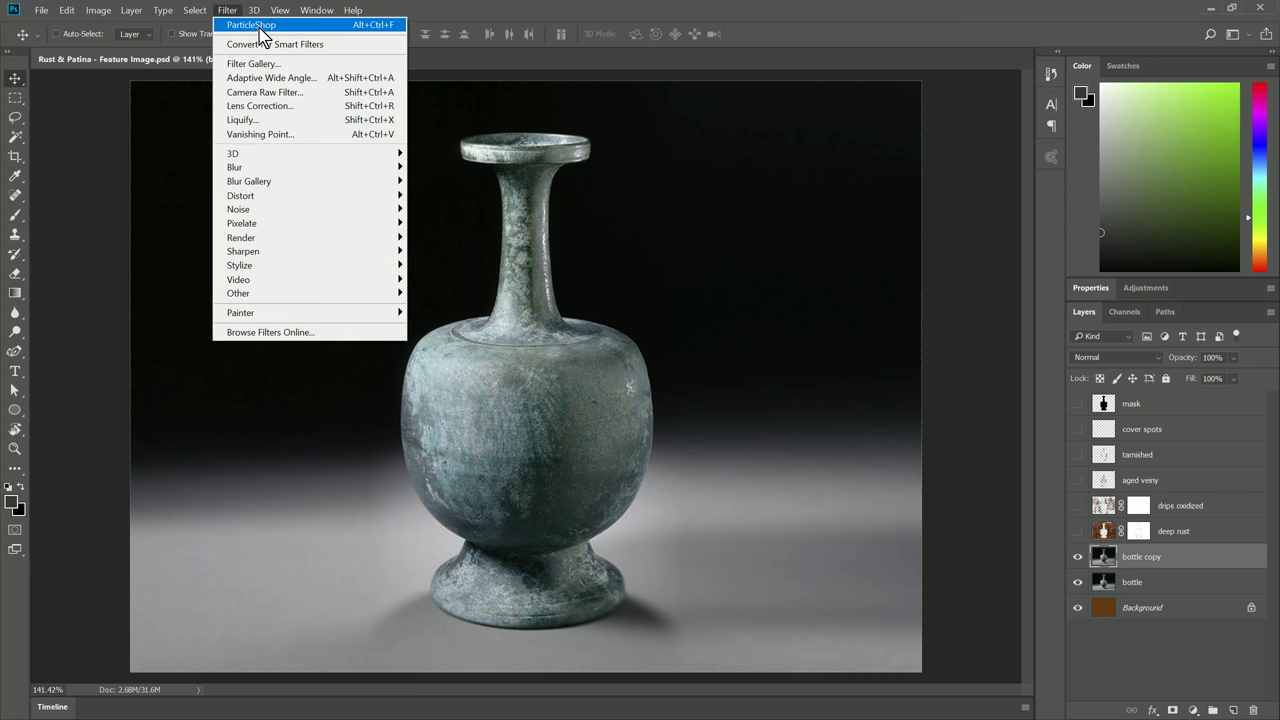
{"action": "left_click", "coordinate": [259, 27]}
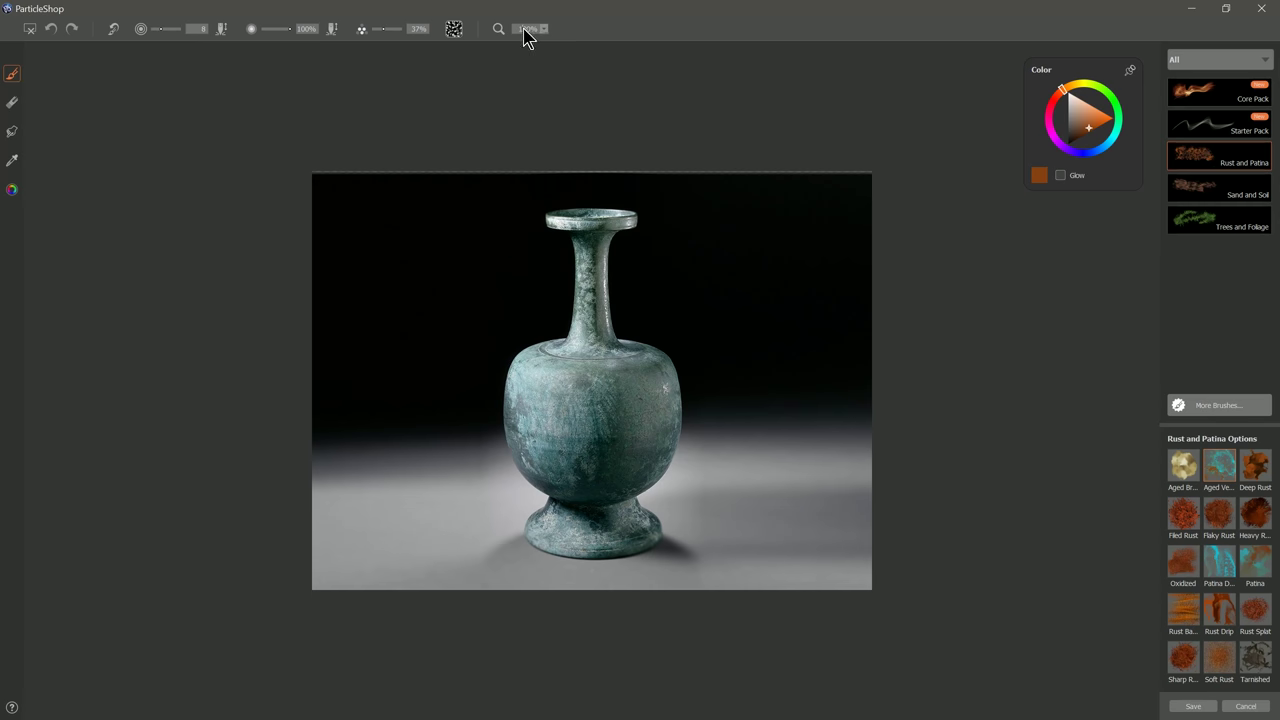
At 150% zoom, paint a tall patch of texture beside the vase with the Aged Brass brush from Rust and Patina.
{"action": "left_click", "coordinate": [539, 30]}
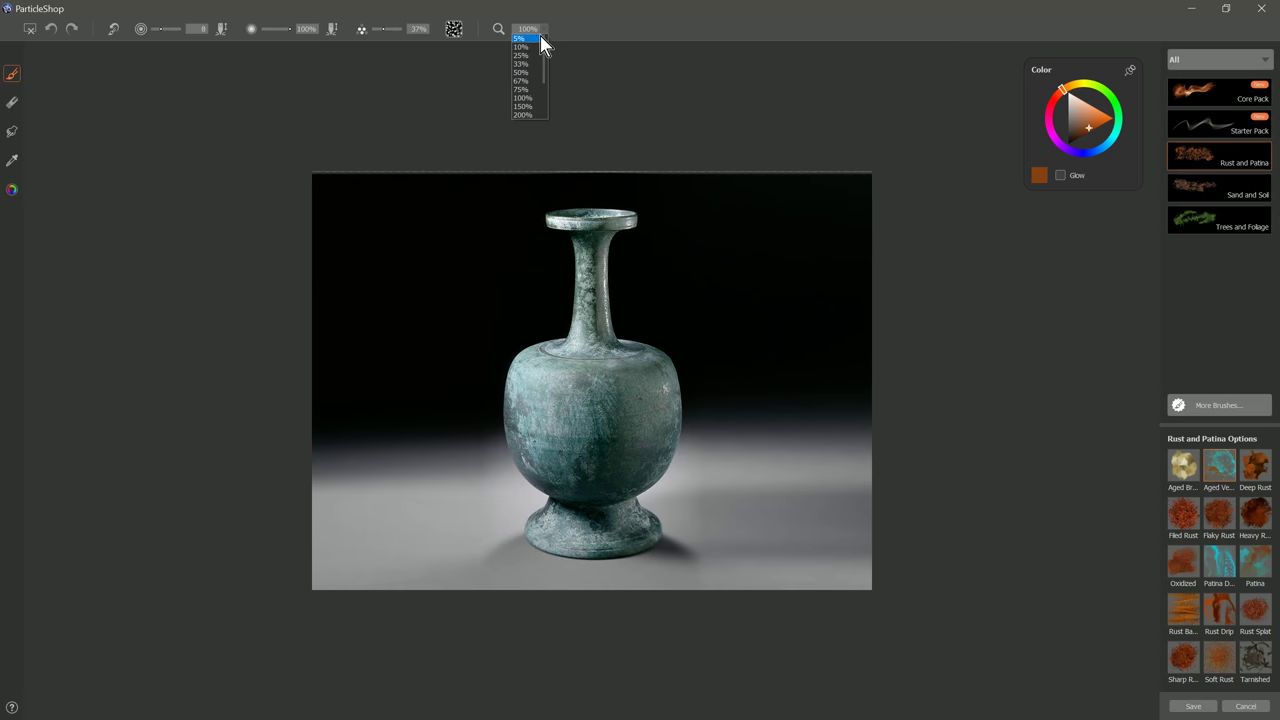
{"action": "left_click", "coordinate": [522, 106]}
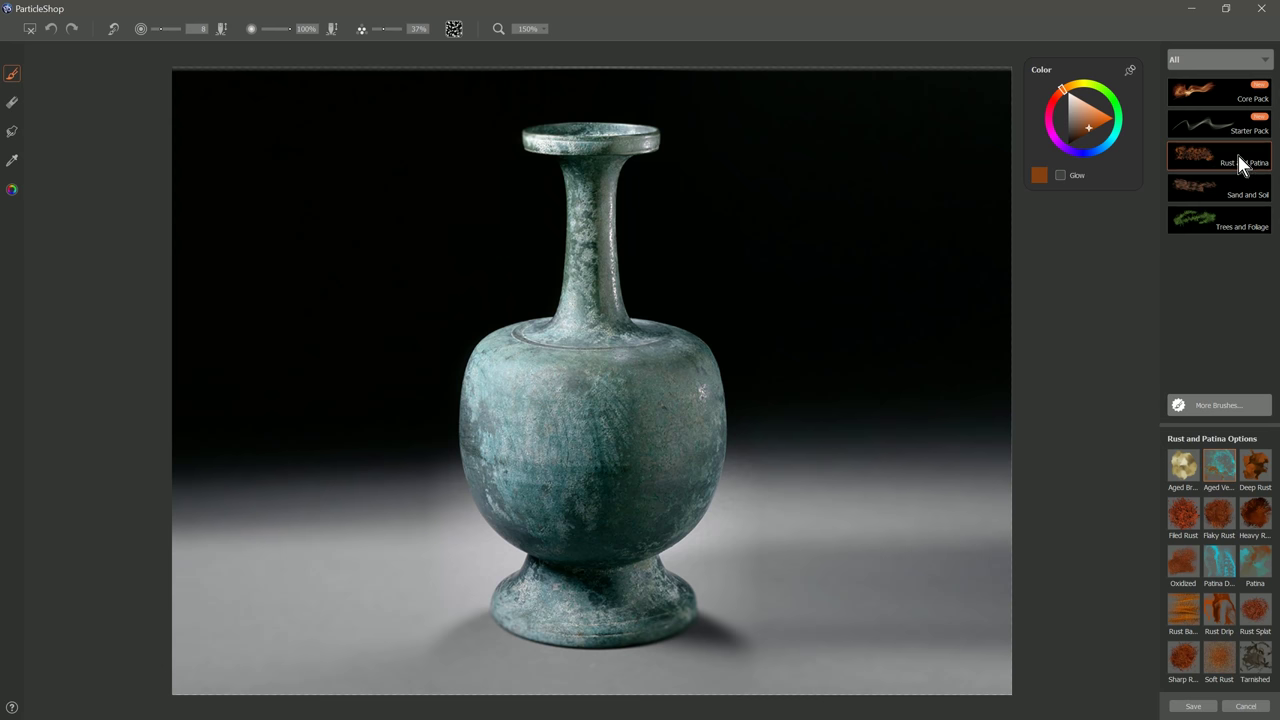
{"action": "left_click", "coordinate": [1187, 464]}
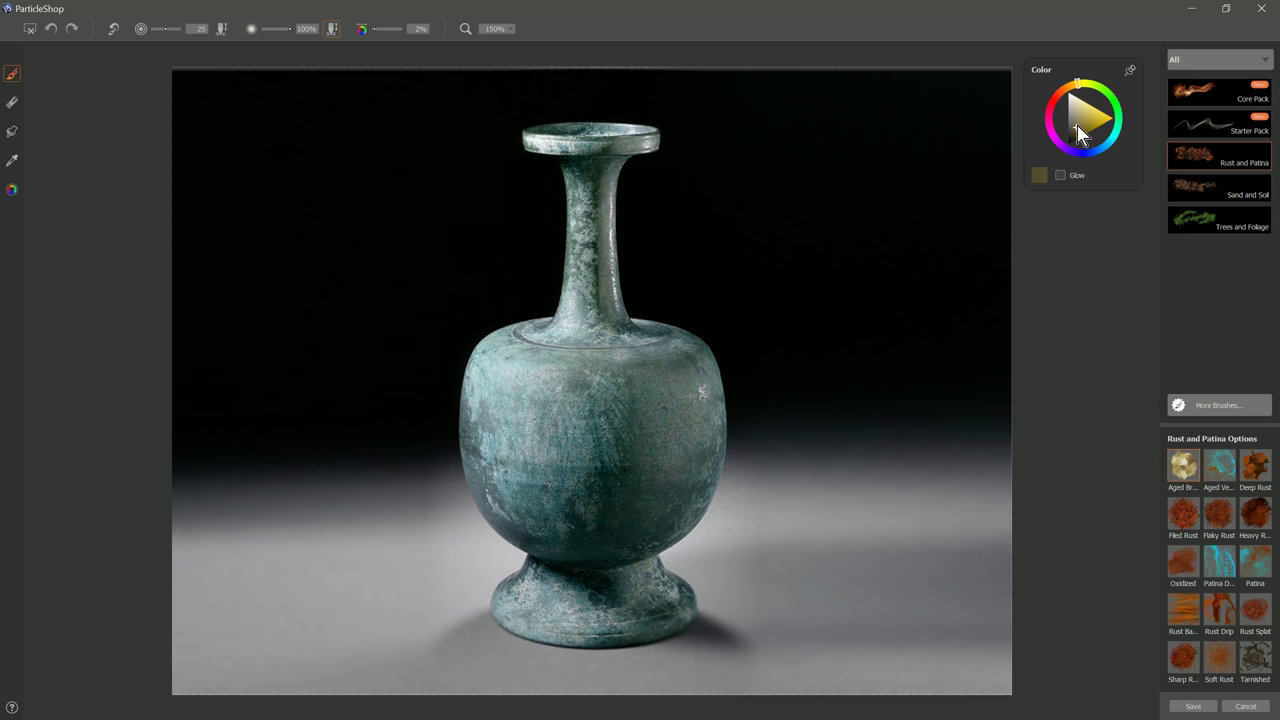
{"action": "mouse_move", "coordinate": [863, 237]}
{"action": "left_mouse_down"}
{"action": "mouse_move", "coordinate": [777, 250]}
{"action": "mouse_move", "coordinate": [899, 245]}
{"action": "mouse_move", "coordinate": [779, 268]}
{"action": "mouse_move", "coordinate": [897, 268]}
{"action": "mouse_move", "coordinate": [779, 297]}
{"action": "mouse_move", "coordinate": [901, 295]}
{"action": "mouse_move", "coordinate": [807, 310]}
{"action": "mouse_move", "coordinate": [881, 320]}
{"action": "mouse_move", "coordinate": [867, 340]}
{"action": "mouse_move", "coordinate": [804, 345]}
{"action": "mouse_move", "coordinate": [909, 350]}
{"action": "mouse_move", "coordinate": [774, 375]}
{"action": "mouse_move", "coordinate": [864, 365]}
{"action": "mouse_move", "coordinate": [779, 395]}
{"action": "mouse_move", "coordinate": [909, 388]}
{"action": "mouse_move", "coordinate": [814, 405]}
{"action": "mouse_move", "coordinate": [871, 412]}
{"action": "mouse_move", "coordinate": [834, 435]}
{"action": "mouse_move", "coordinate": [904, 440]}
{"action": "mouse_move", "coordinate": [797, 452]}
{"action": "mouse_move", "coordinate": [919, 458]}
{"action": "mouse_move", "coordinate": [791, 478]}
{"action": "mouse_move", "coordinate": [924, 485]}
{"action": "mouse_move", "coordinate": [798, 495]}
{"action": "mouse_move", "coordinate": [929, 495]}
{"action": "mouse_move", "coordinate": [807, 520]}
{"action": "mouse_move", "coordinate": [905, 525]}
{"action": "left_mouse_up"}
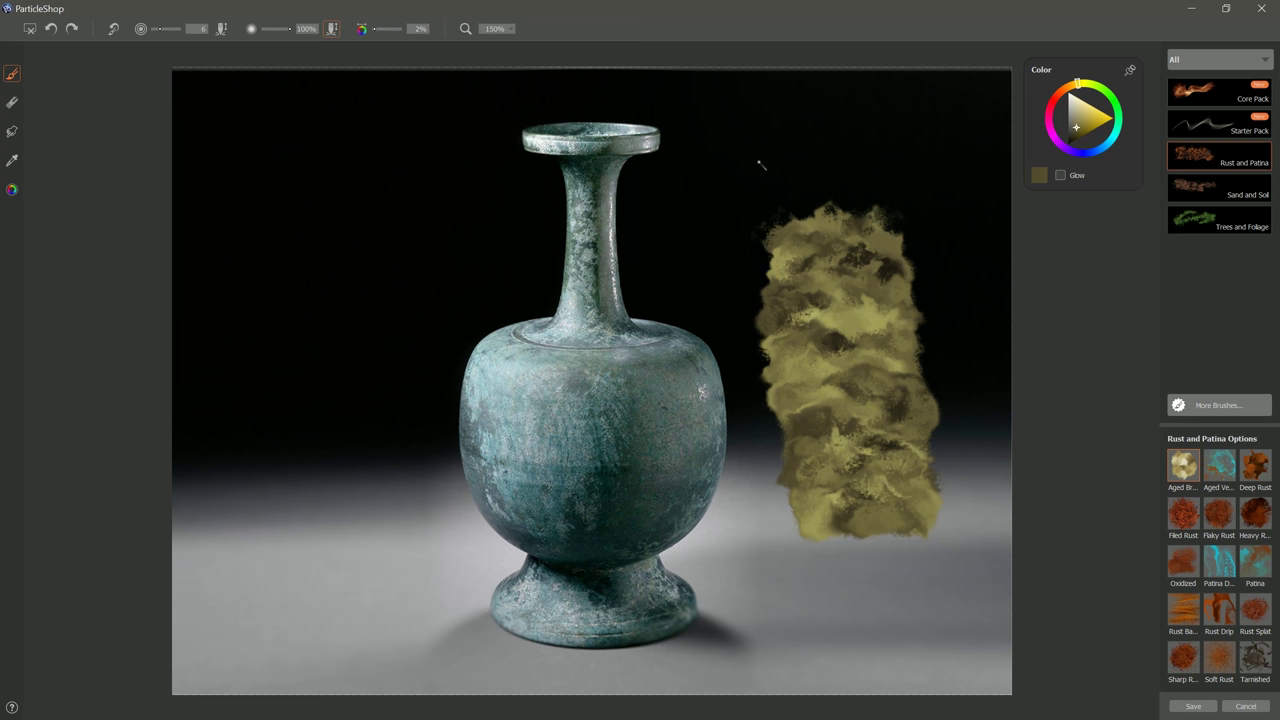
{"action": "mouse_move", "coordinate": [754, 161]}
{"action": "left_mouse_down"}
{"action": "mouse_move", "coordinate": [721, 175]}
{"action": "mouse_move", "coordinate": [766, 161]}
{"action": "mouse_move", "coordinate": [725, 183]}
{"action": "mouse_move", "coordinate": [758, 180]}
{"action": "mouse_move", "coordinate": [755, 140]}
{"action": "mouse_move", "coordinate": [861, 166]}
{"action": "mouse_move", "coordinate": [893, 214]}
{"action": "left_mouse_up"}
{"action": "mouse_move", "coordinate": [864, 118]}
{"action": "left_mouse_down"}
{"action": "mouse_move", "coordinate": [872, 138]}
{"action": "mouse_move", "coordinate": [940, 160]}
{"action": "mouse_move", "coordinate": [960, 240]}
{"action": "left_mouse_up"}
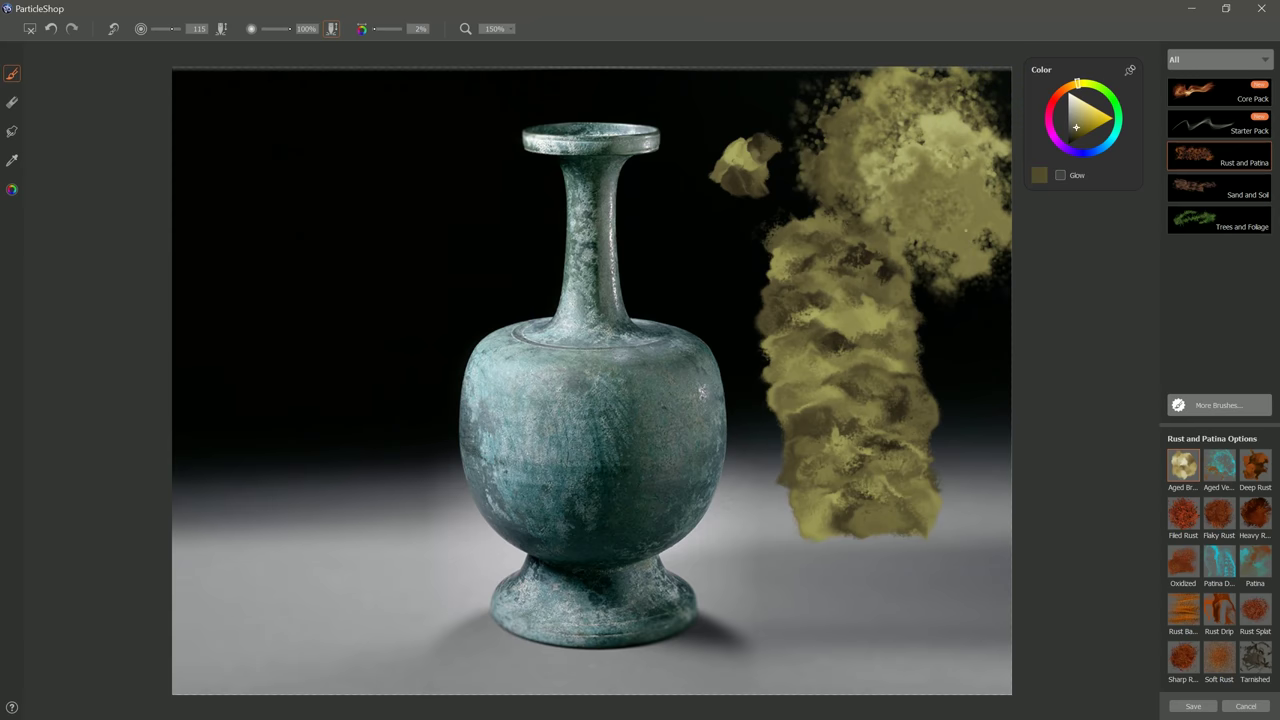
{"action": "key", "text": "ctrl+z"}
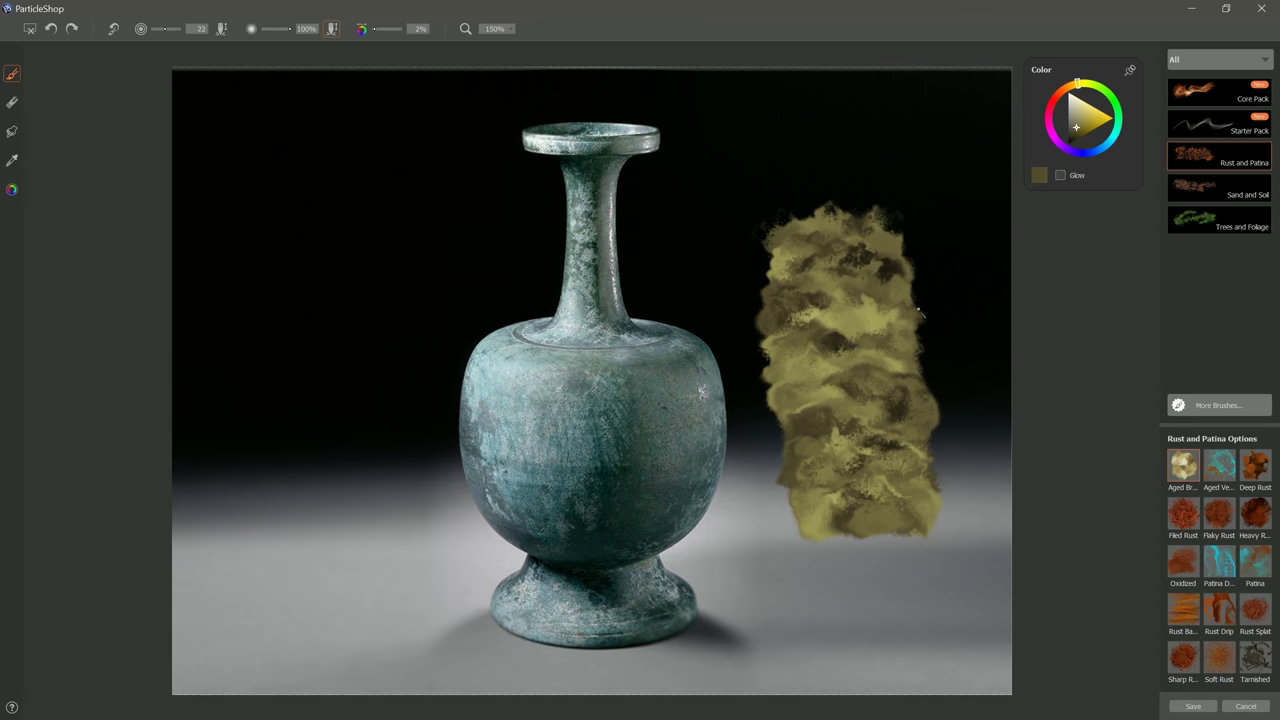
Widen the aged brass patch with a size 22 brush and return only the brushstrokes to Photoshop.
{"action": "mouse_move", "coordinate": [917, 300]}
{"action": "left_mouse_down"}
{"action": "mouse_move", "coordinate": [895, 215]}
{"action": "mouse_move", "coordinate": [927, 267]}
{"action": "mouse_move", "coordinate": [918, 318]}
{"action": "mouse_move", "coordinate": [940, 490]}
{"action": "mouse_move", "coordinate": [850, 520]}
{"action": "mouse_move", "coordinate": [780, 430]}
{"action": "mouse_move", "coordinate": [762, 280]}
{"action": "mouse_move", "coordinate": [775, 430]}
{"action": "mouse_move", "coordinate": [910, 510]}
{"action": "mouse_move", "coordinate": [948, 320]}
{"action": "mouse_move", "coordinate": [889, 266]}
{"action": "mouse_move", "coordinate": [915, 395]}
{"action": "left_mouse_up"}
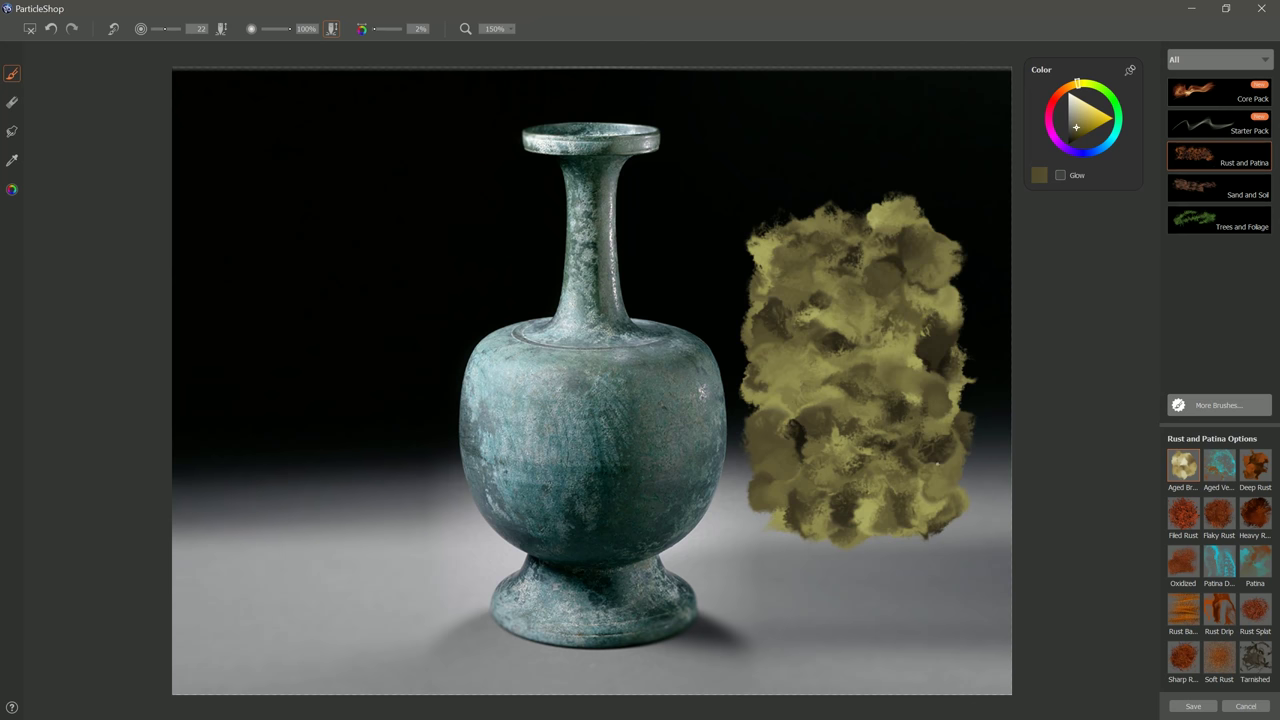
{"action": "left_click", "coordinate": [1191, 707]}
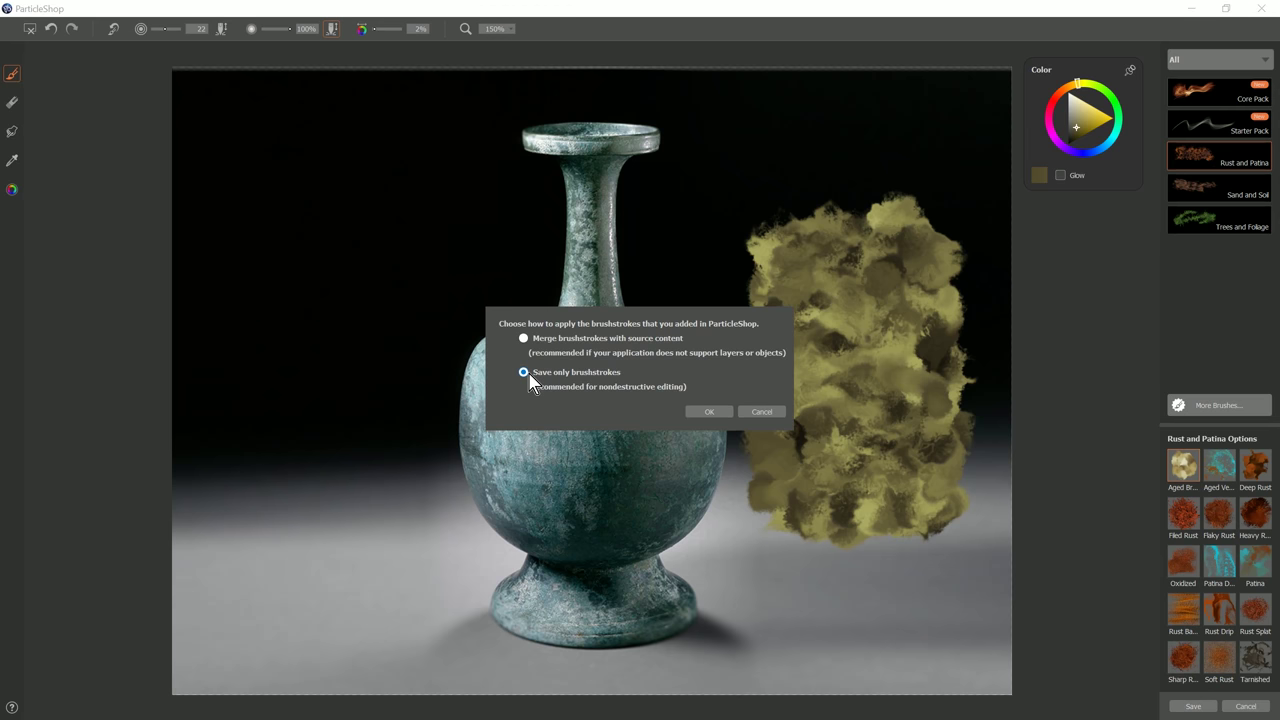
{"action": "left_click", "coordinate": [709, 411]}
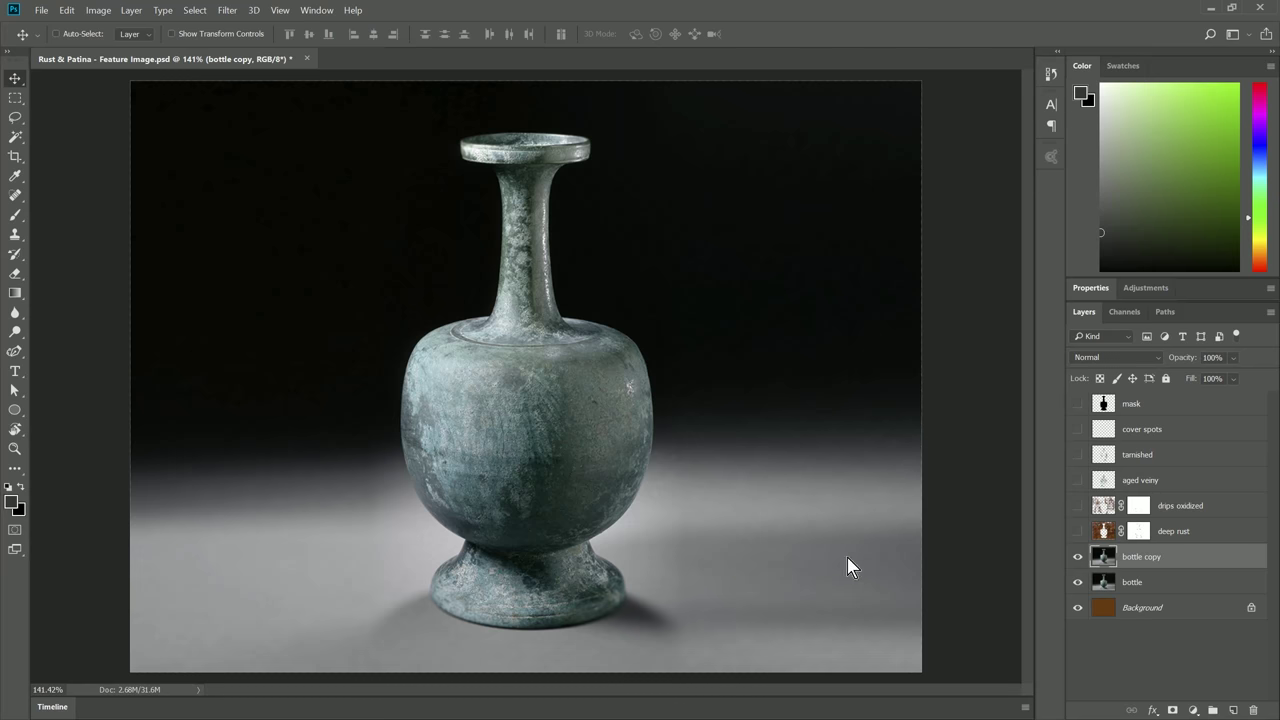
Rename the bottle copy layer as aged brass.
{"action": "left_click", "coordinate": [1078, 557]}
{"action": "left_click", "coordinate": [1078, 557]}
{"action": "left_click", "coordinate": [1078, 557]}
{"action": "left_click", "coordinate": [1078, 557]}
{"action": "double_click", "coordinate": [1140, 556]}
{"action": "type", "text": "aged bras"}
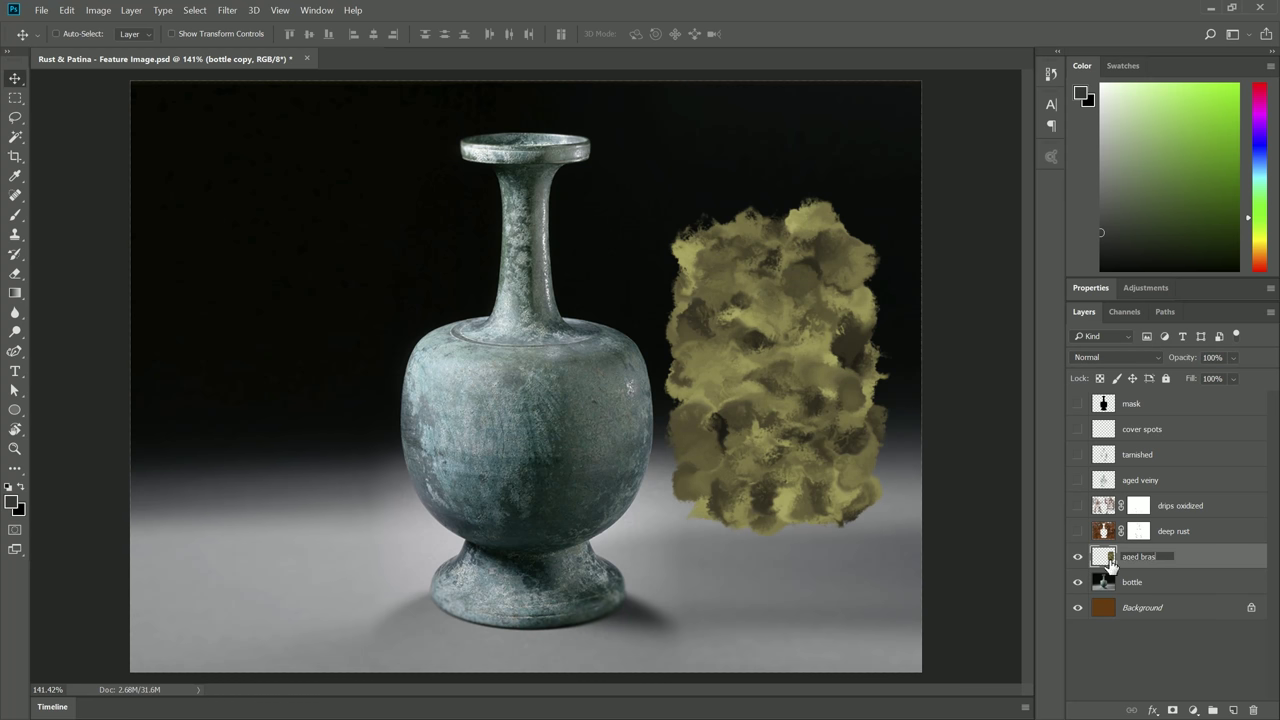
{"action": "type", "text": "s"}
{"action": "key", "text": "Return"}
Trim the aged brass patch to a clean upright rectangle by deleting everything outside a rectangular selection, then deselect.
{"action": "left_click", "coordinate": [15, 98]}
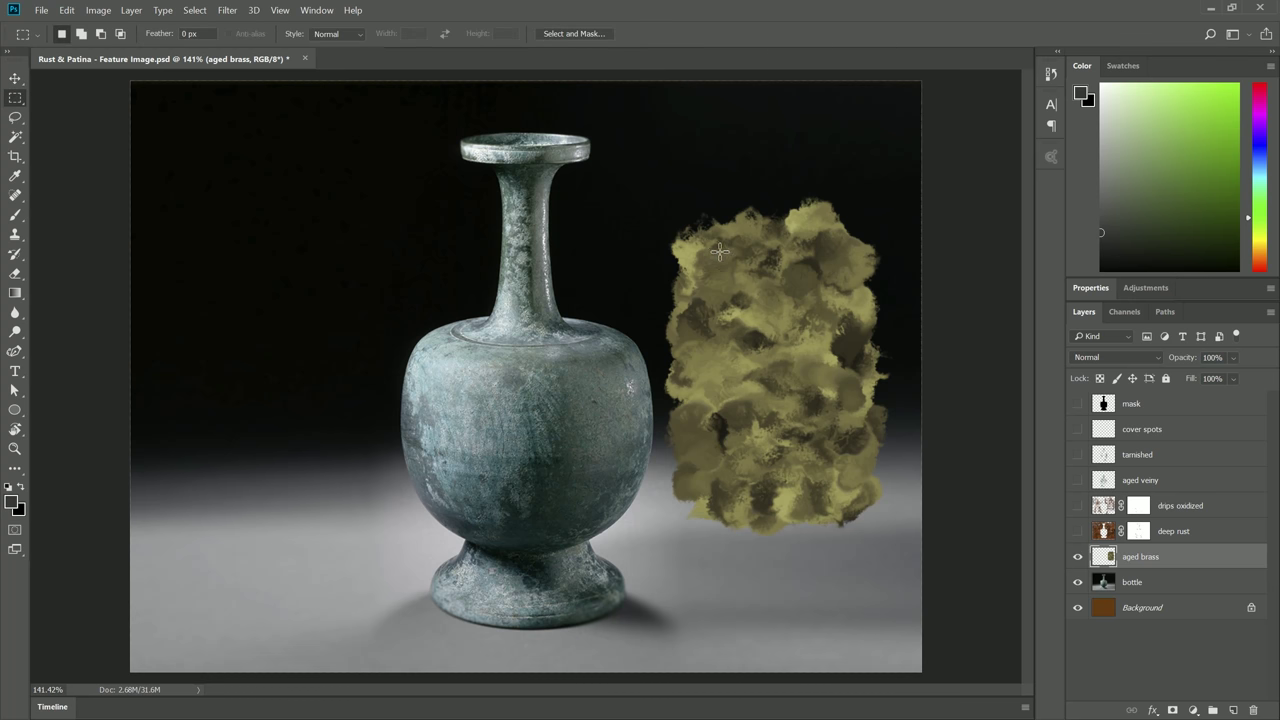
{"action": "mouse_move", "coordinate": [708, 244]}
{"action": "left_mouse_down"}
{"action": "mouse_move", "coordinate": [825, 487]}
{"action": "mouse_move", "coordinate": [849, 506]}
{"action": "left_mouse_up"}
{"action": "left_click", "coordinate": [207, 10]}
{"action": "left_click", "coordinate": [216, 71]}
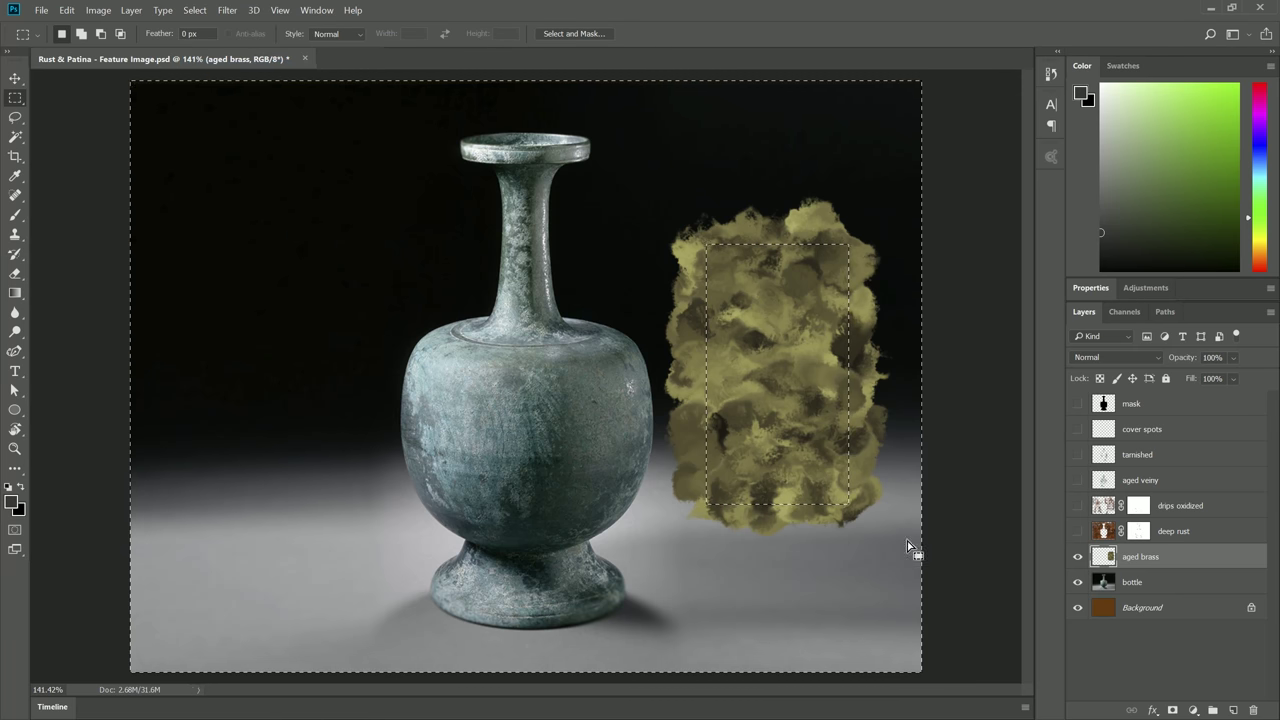
{"action": "key", "text": "Delete"}
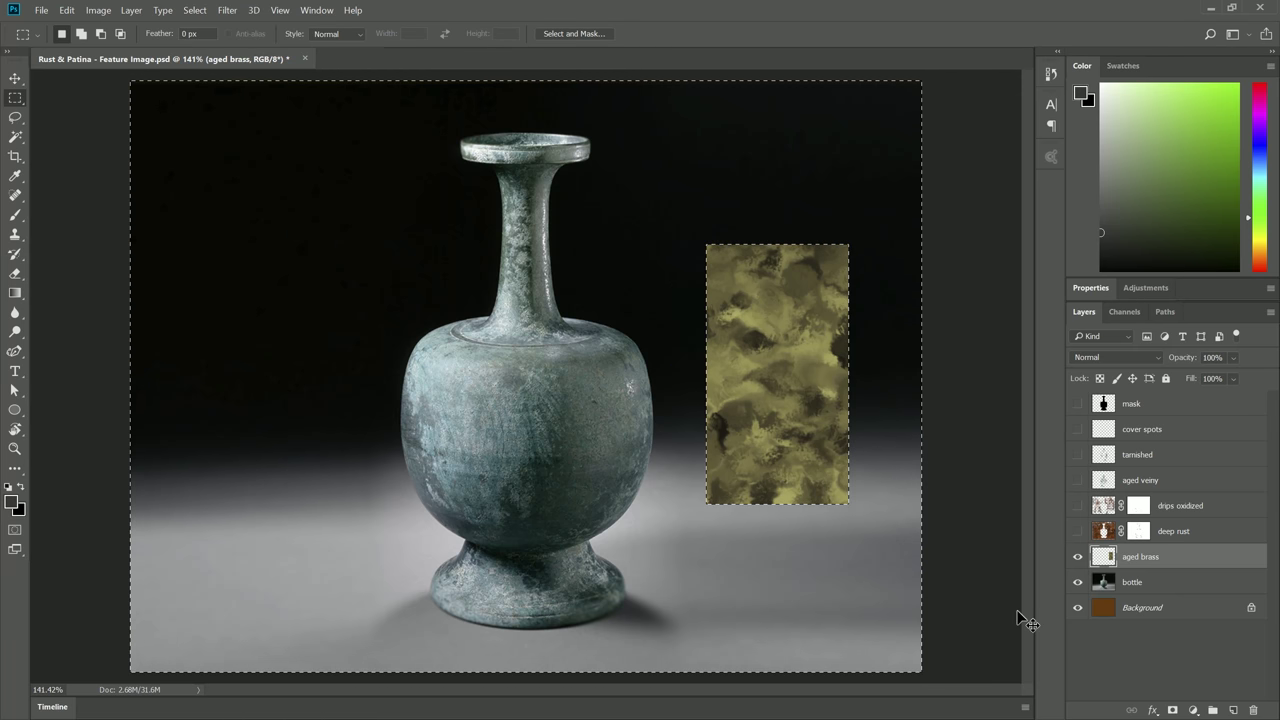
{"action": "key", "text": "ctrl+d"}
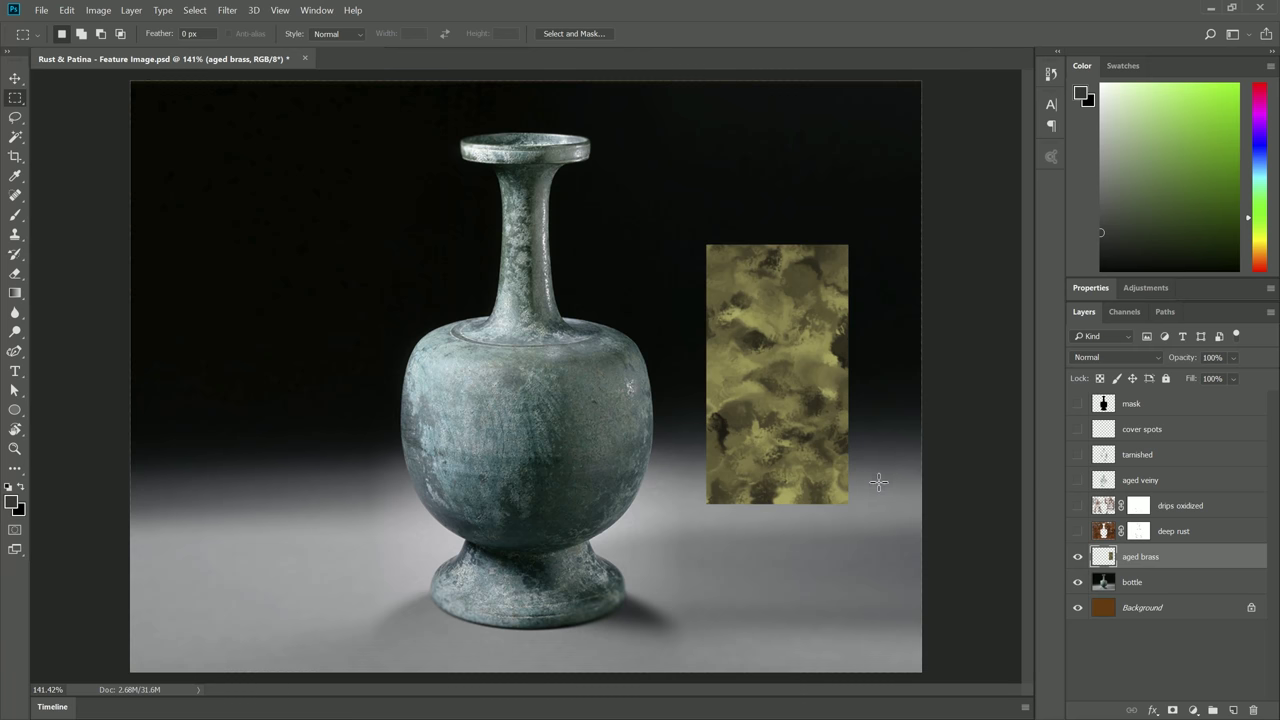
Reposition the aged brass swatch beside the vase and transform it by pulling its upper-right corner down.
{"action": "left_click", "coordinate": [15, 79]}
{"action": "left_click_drag", "start_coordinate": [783, 426], "coordinate": [752, 386]}
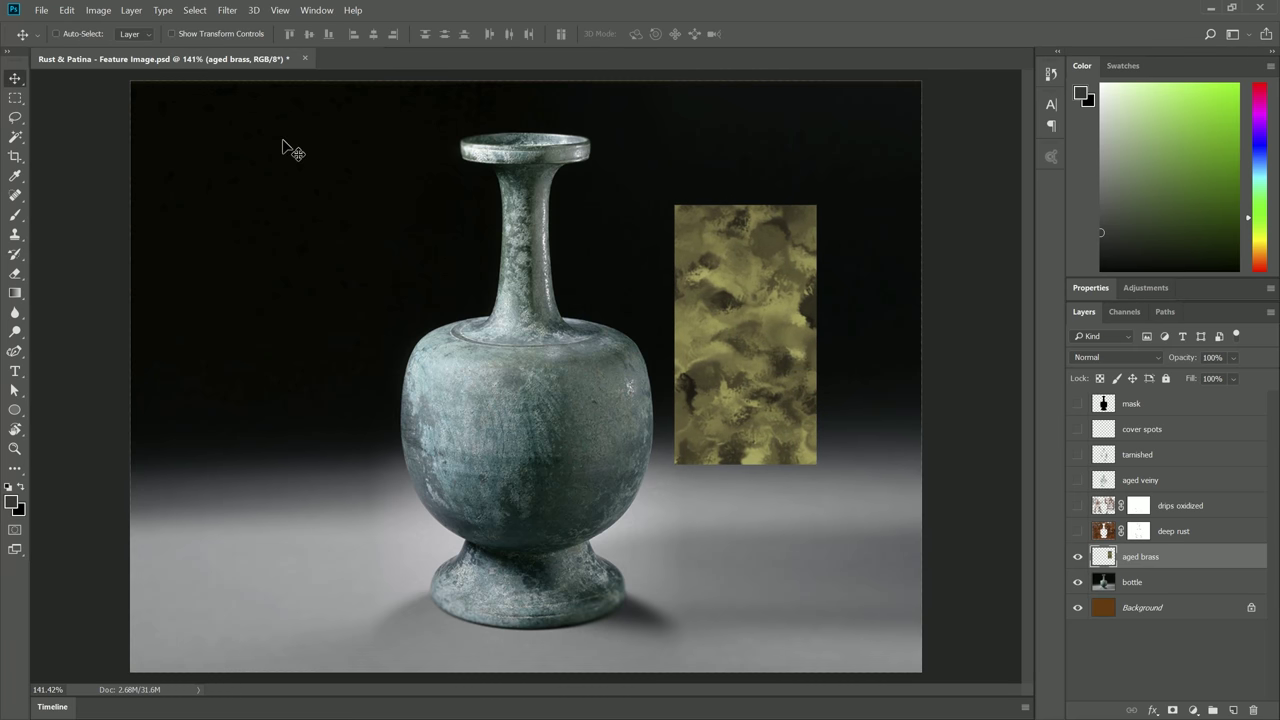
{"action": "left_click", "coordinate": [68, 12]}
{"action": "mouse_move", "coordinate": [130, 318]}
{"action": "left_click", "coordinate": [300, 394]}
{"action": "left_click_drag", "start_coordinate": [817, 207], "coordinate": [818, 241]}
{"action": "key", "text": "Return"}
{"action": "left_click_drag", "start_coordinate": [792, 405], "coordinate": [803, 426]}
Hide the aged brass layer and duplicate the bottle layer again.
{"action": "left_click", "coordinate": [1078, 557]}
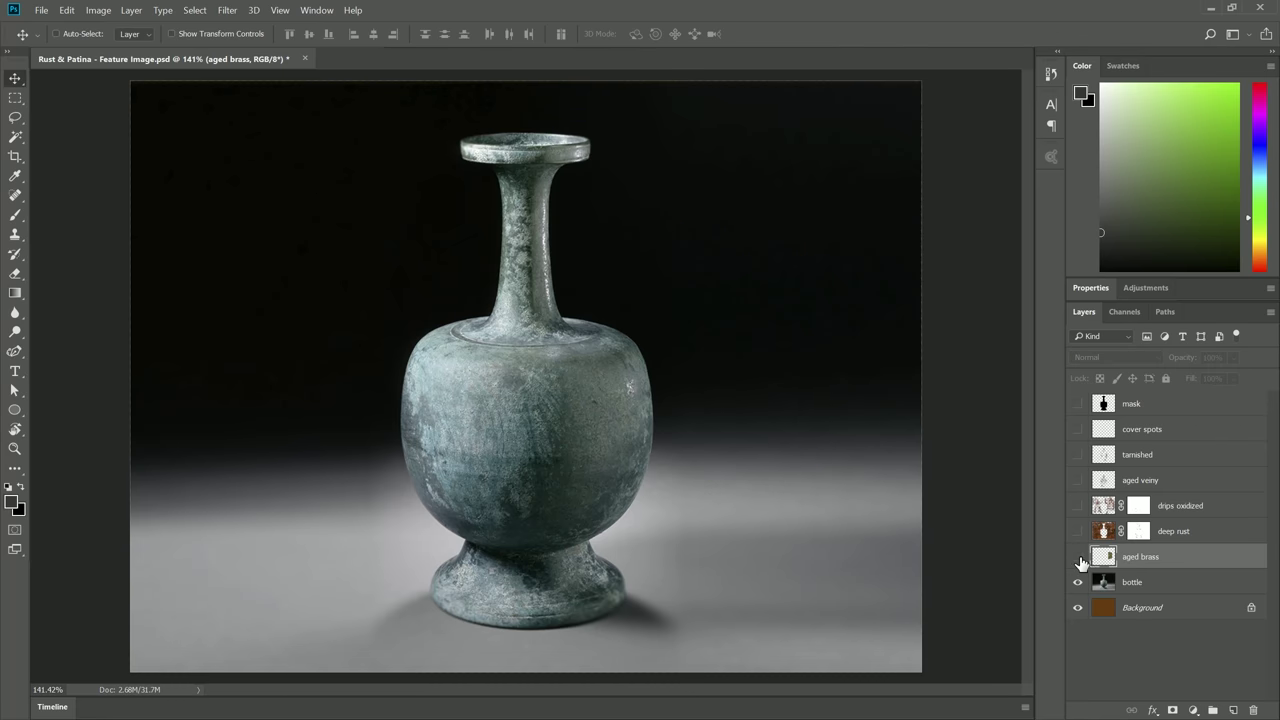
{"action": "left_click", "coordinate": [1137, 589]}
{"action": "right_click", "coordinate": [1134, 587]}
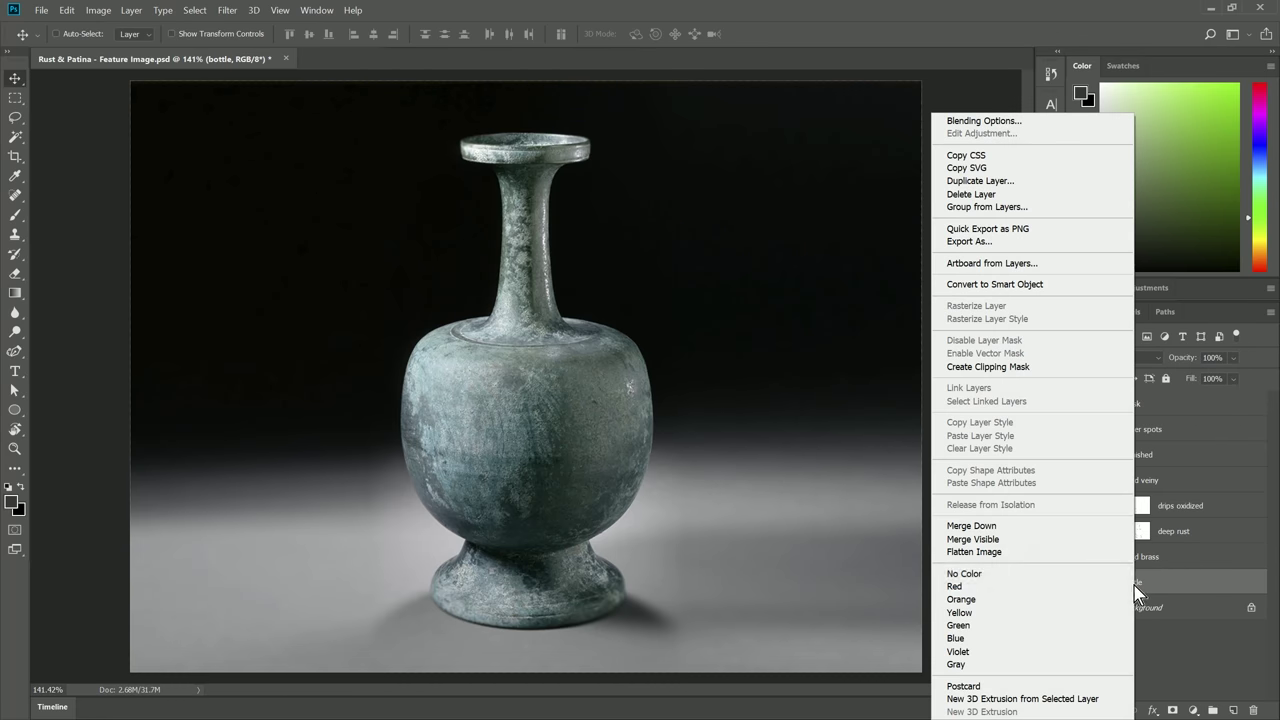
{"action": "left_click", "coordinate": [990, 180]}
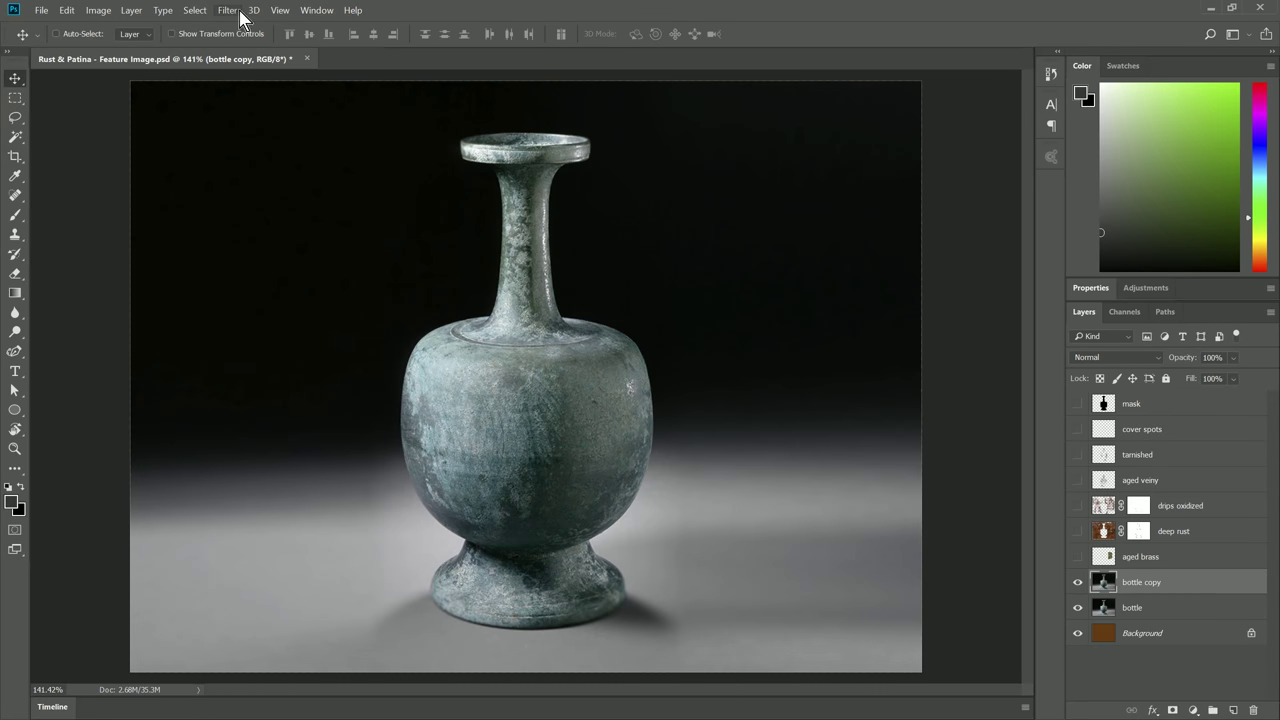
Paint Aged Veiny strokes over the vase's neck, body and foot in ParticleShop and save only the brushstrokes.
{"action": "left_click", "coordinate": [232, 10]}
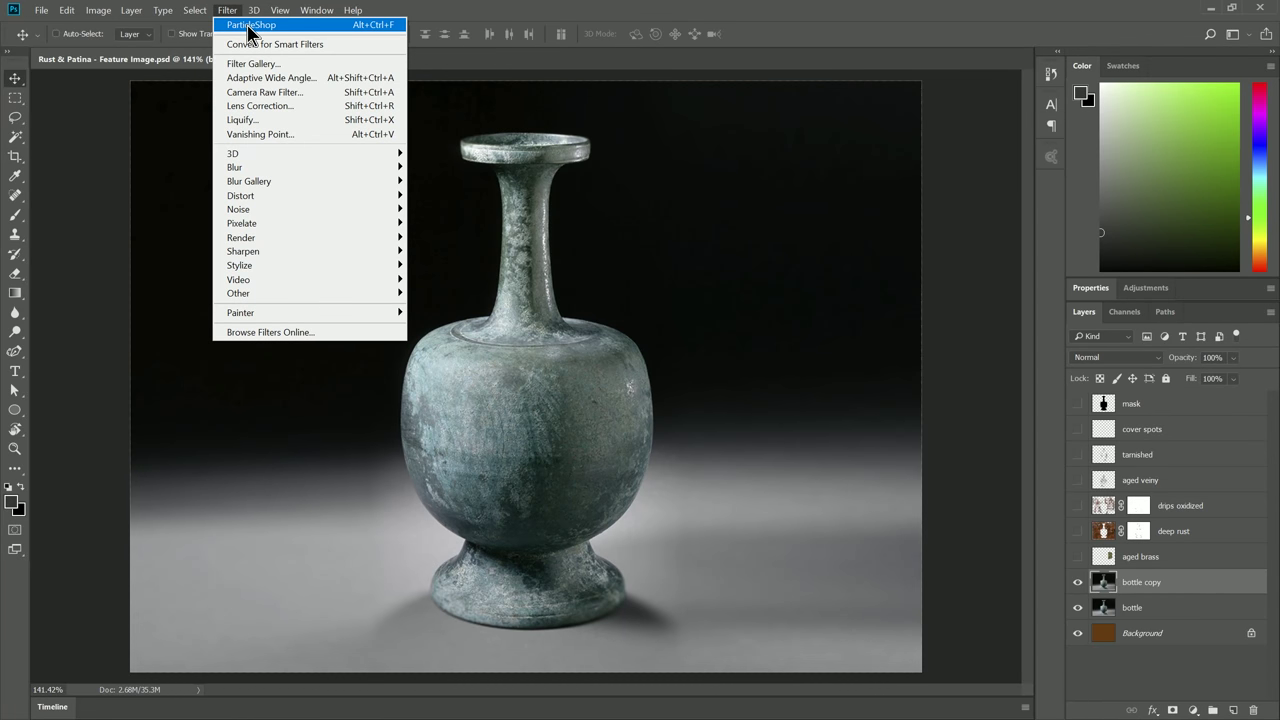
{"action": "left_click", "coordinate": [250, 27]}
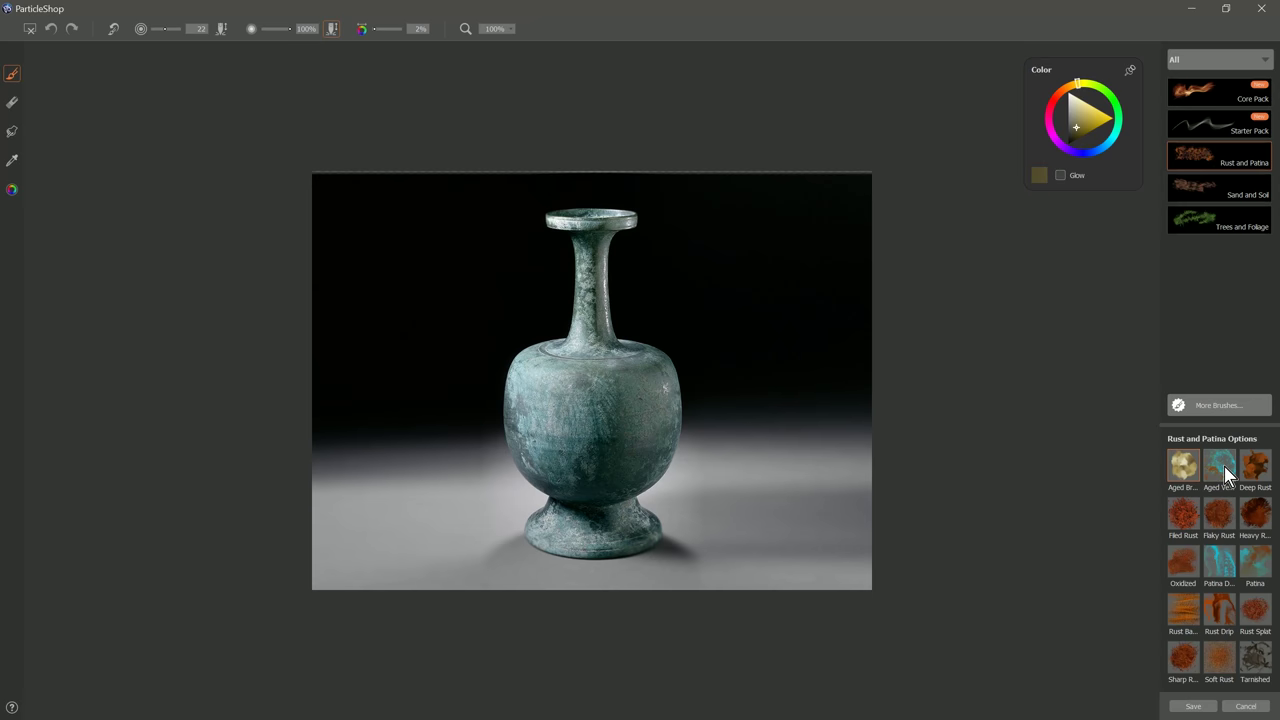
{"action": "left_click", "coordinate": [1225, 465]}
{"action": "mouse_move", "coordinate": [737, 262]}
{"action": "left_mouse_down"}
{"action": "mouse_move", "coordinate": [735, 360]}
{"action": "mouse_move", "coordinate": [780, 335]}
{"action": "mouse_move", "coordinate": [770, 260]}
{"action": "mouse_move", "coordinate": [815, 315]}
{"action": "mouse_move", "coordinate": [785, 365]}
{"action": "mouse_move", "coordinate": [717, 415]}
{"action": "mouse_move", "coordinate": [775, 405]}
{"action": "mouse_move", "coordinate": [827, 345]}
{"action": "mouse_move", "coordinate": [775, 252]}
{"action": "mouse_move", "coordinate": [845, 310]}
{"action": "mouse_move", "coordinate": [815, 430]}
{"action": "left_mouse_up"}
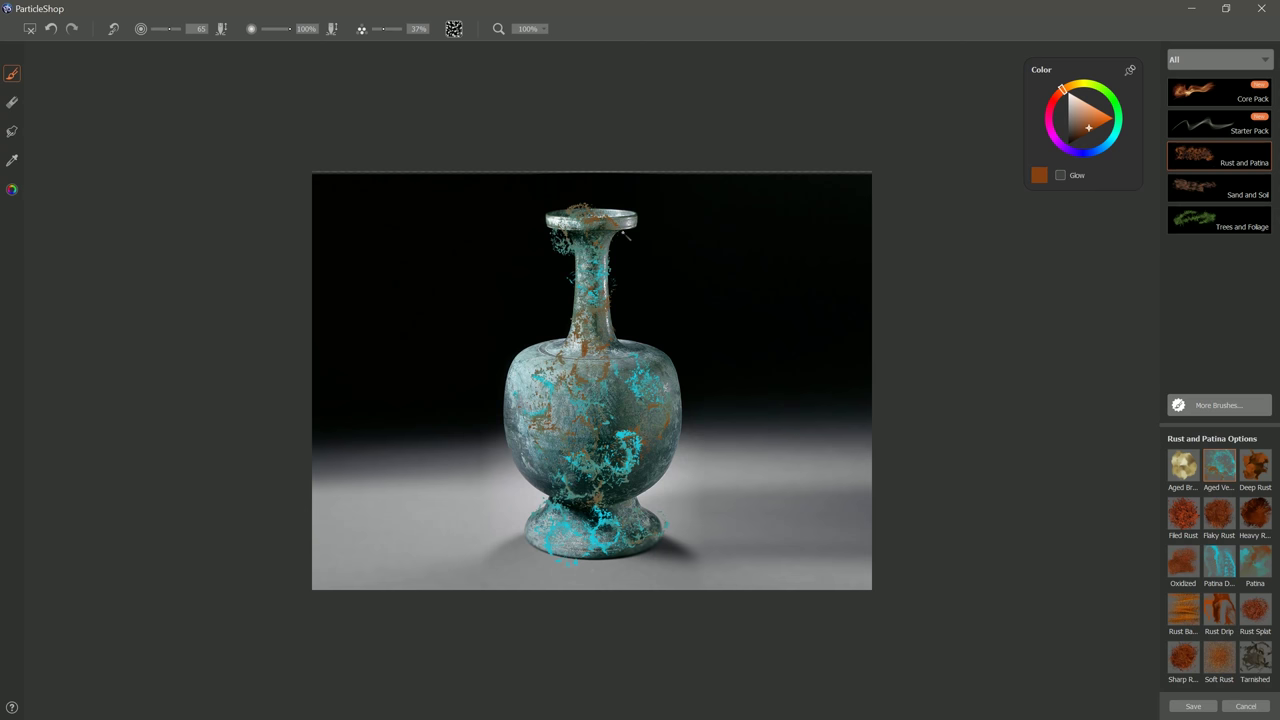
{"action": "left_click", "coordinate": [1193, 706]}
{"action": "left_click", "coordinate": [718, 415]}
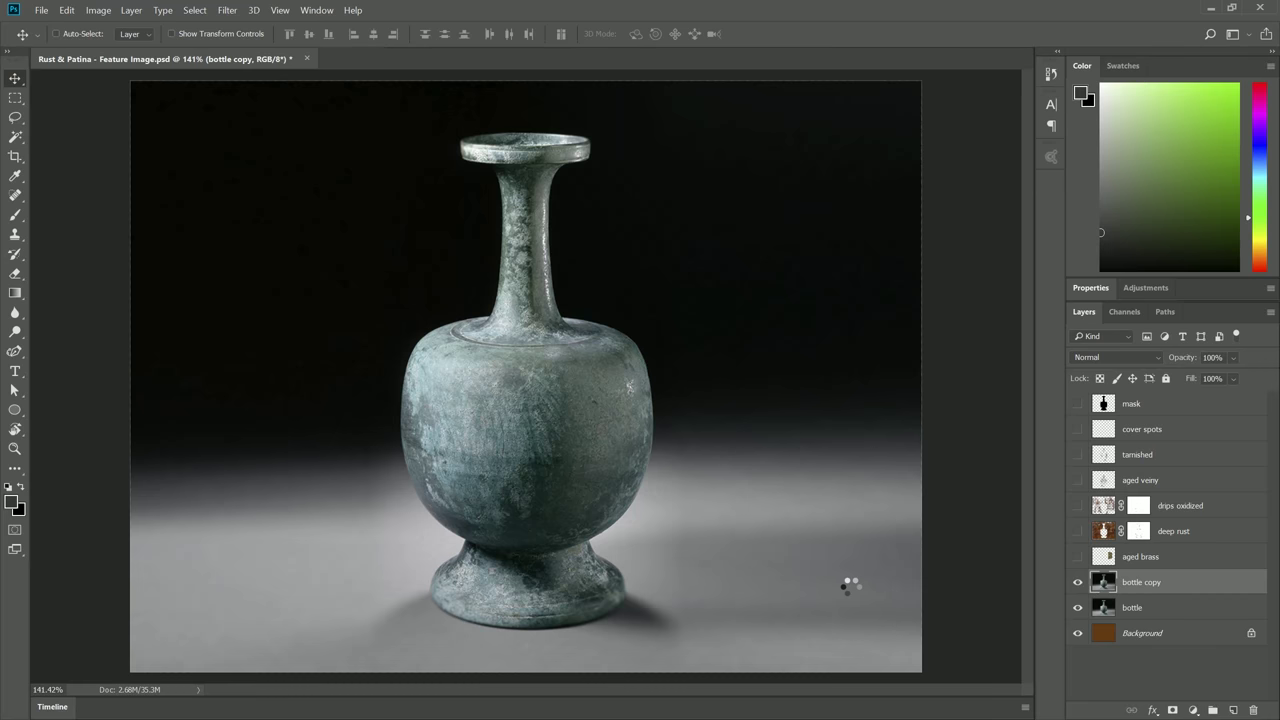
Rename the new brushstroke layer as aged veiny and hide it.
{"action": "double_click", "coordinate": [1125, 586]}
{"action": "type", "text": "aged veiny"}
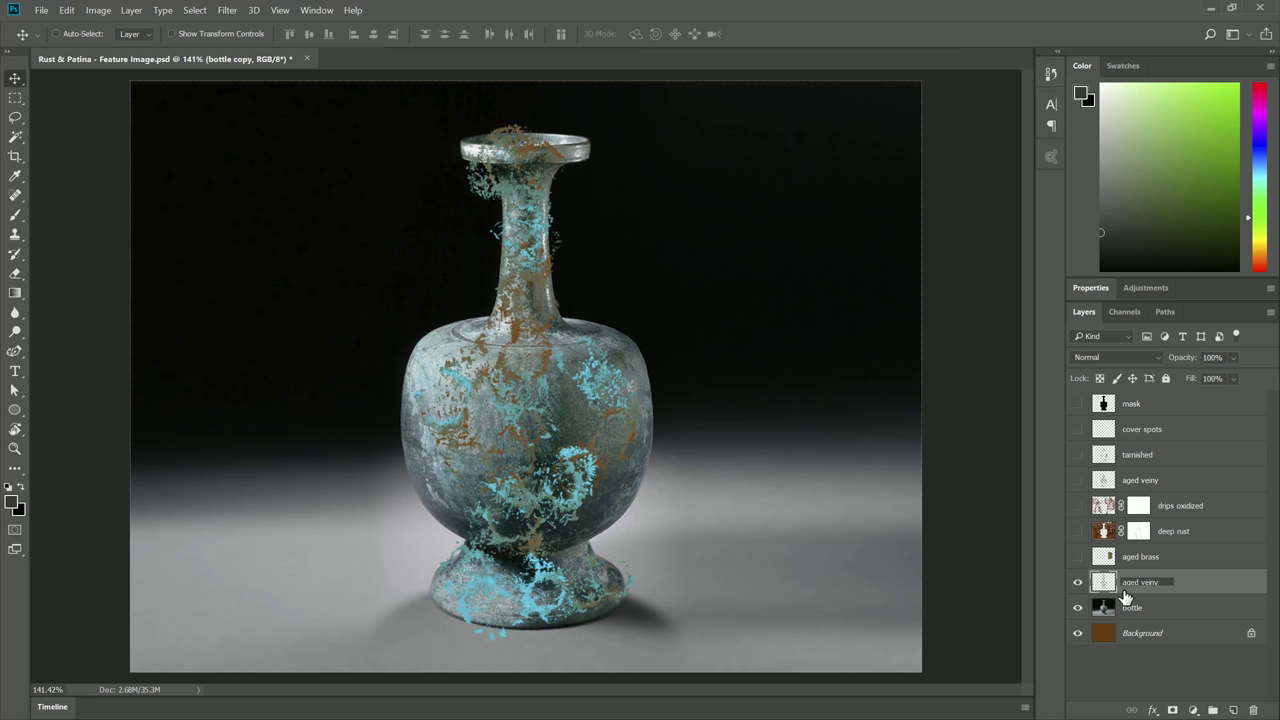
{"action": "key", "text": "Return"}
{"action": "left_click", "coordinate": [1078, 584]}
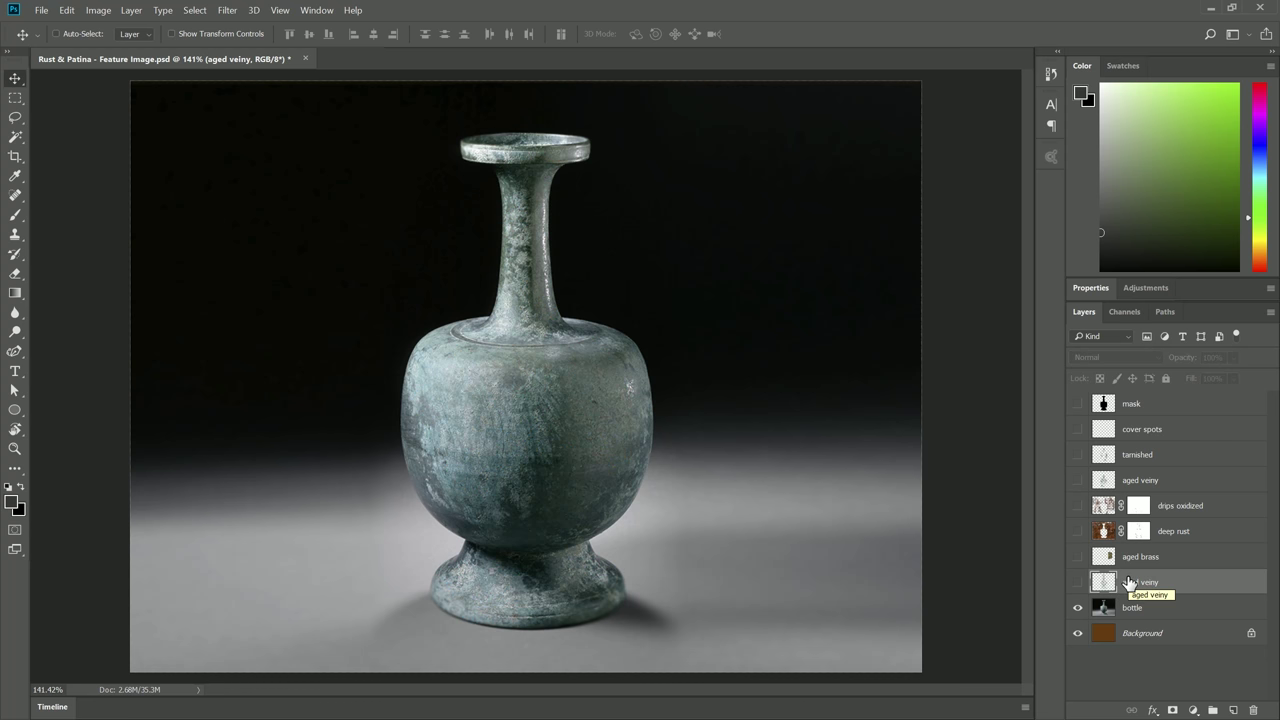
Show the aged veiny layer above bottle and add a layer mask to it from the vase shape on the mask layer.
{"action": "left_click", "coordinate": [1078, 405]}
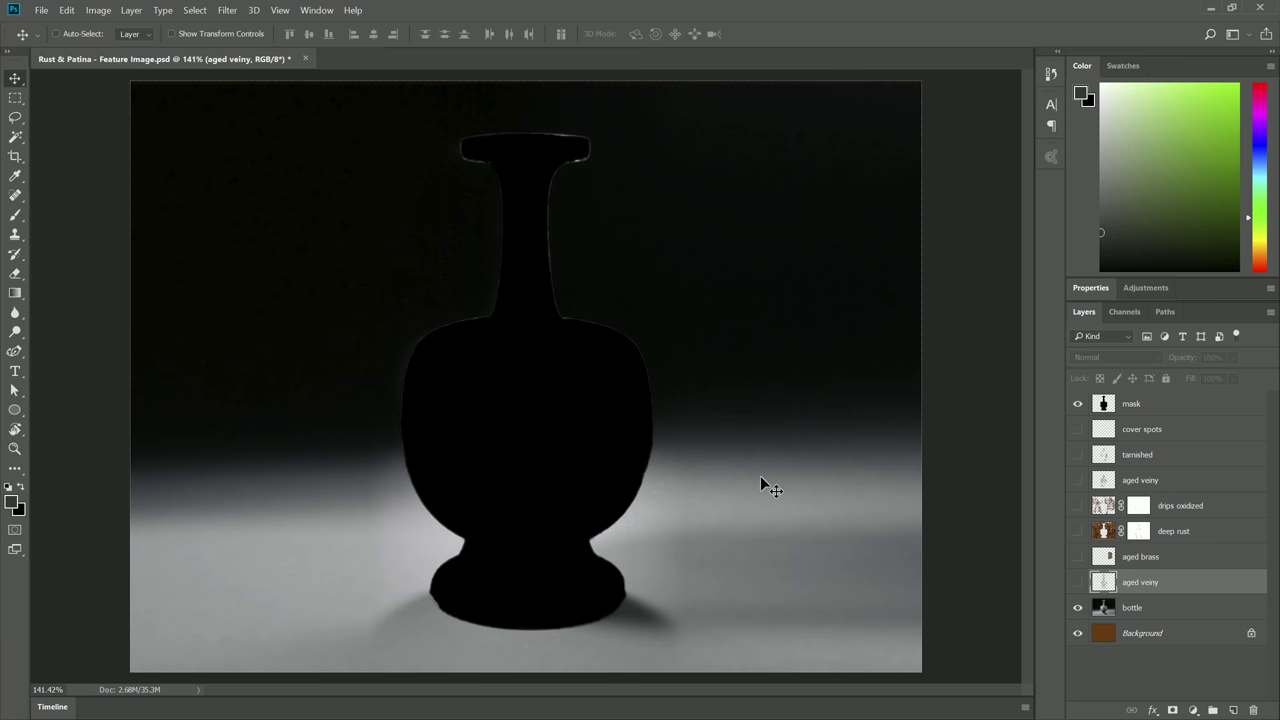
{"action": "left_click", "coordinate": [1078, 404]}
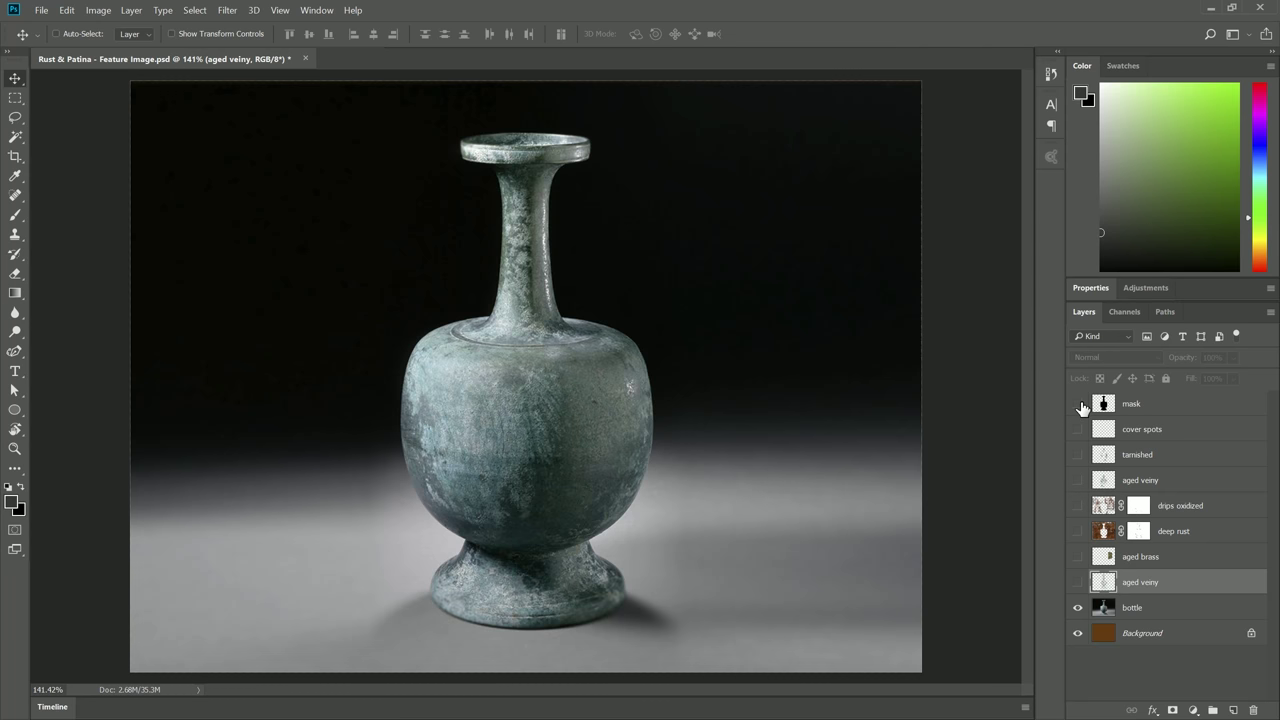
{"action": "left_click", "coordinate": [1078, 582]}
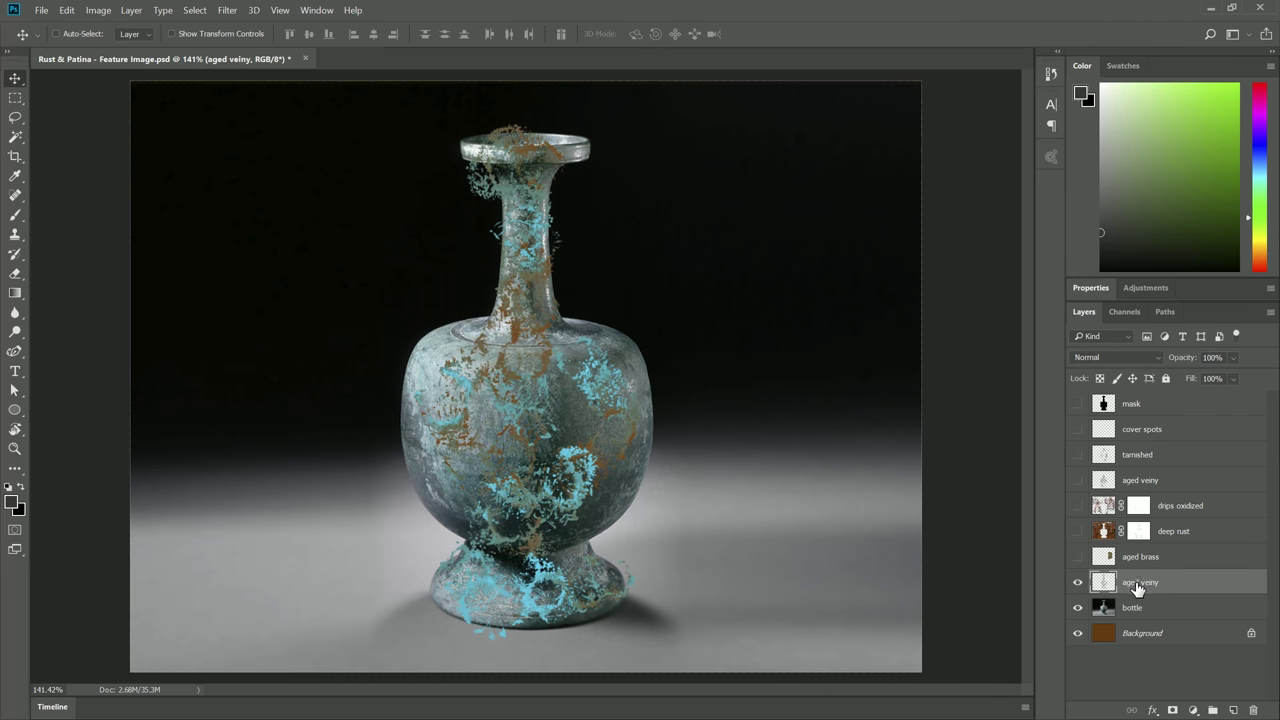
{"action": "key", "text": "ctrl"}
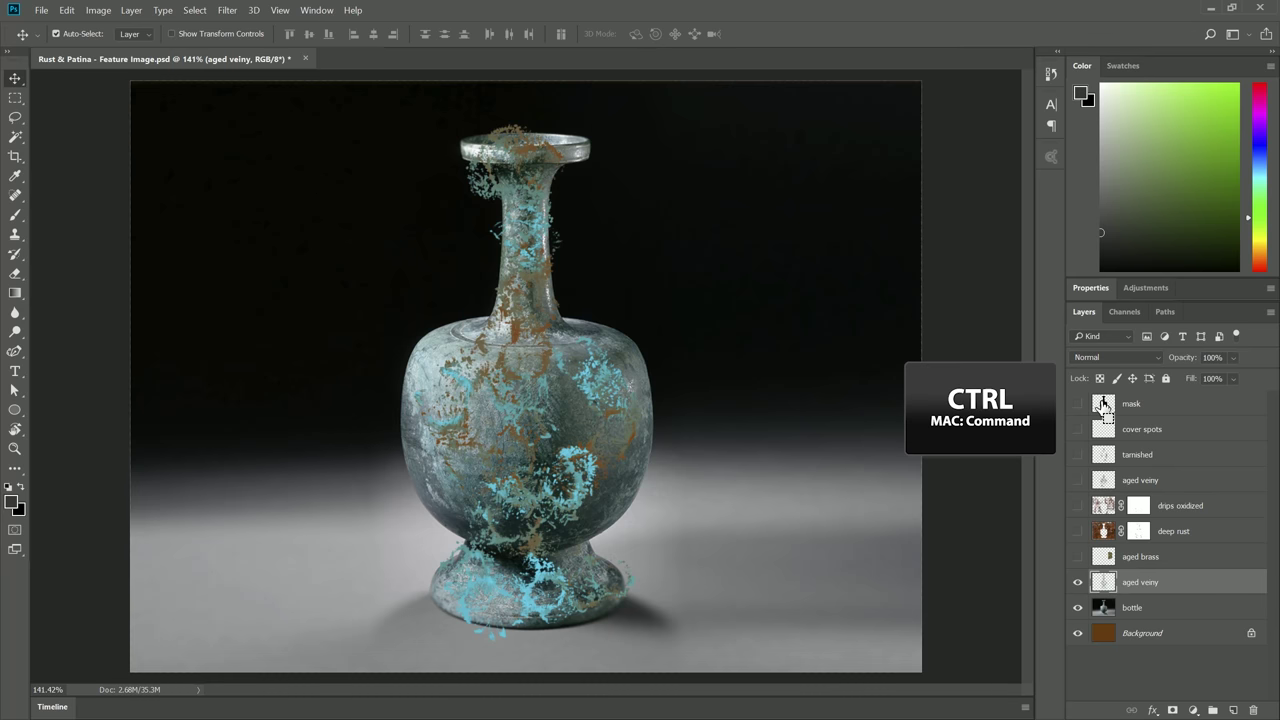
{"action": "left_click", "coordinate": [1104, 405], "text": "ctrl"}
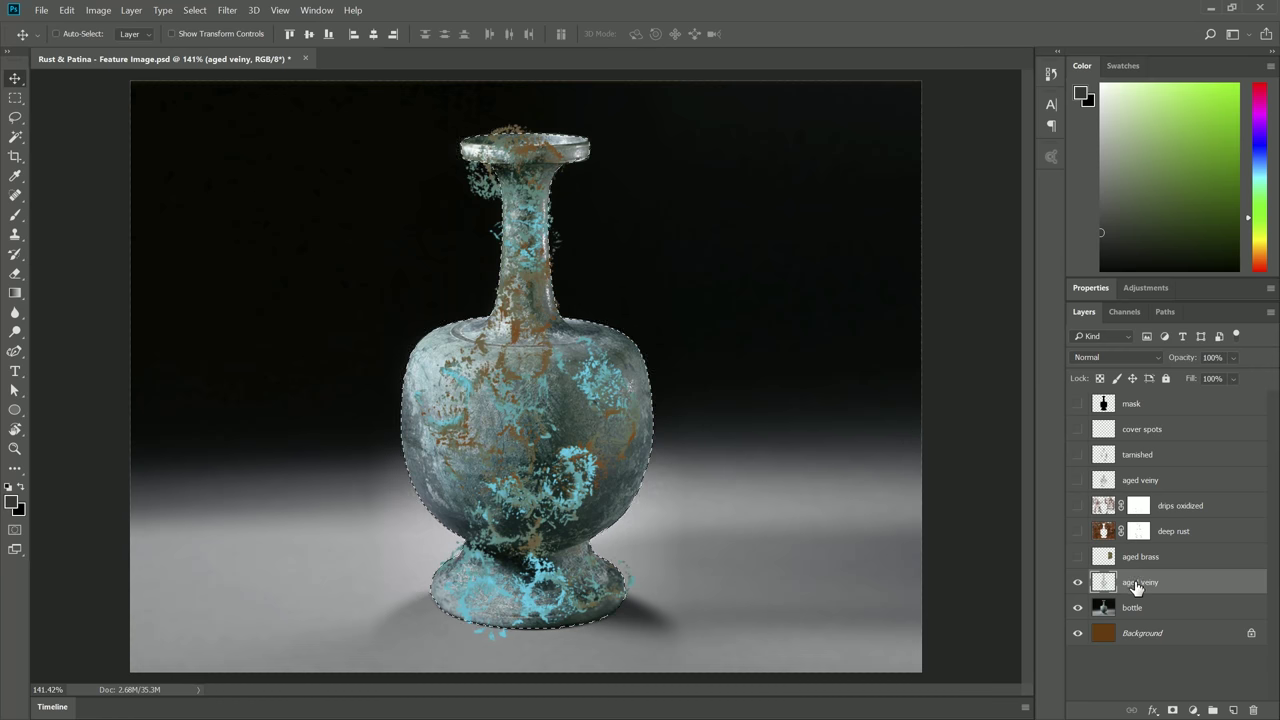
{"action": "left_click", "coordinate": [1173, 711]}
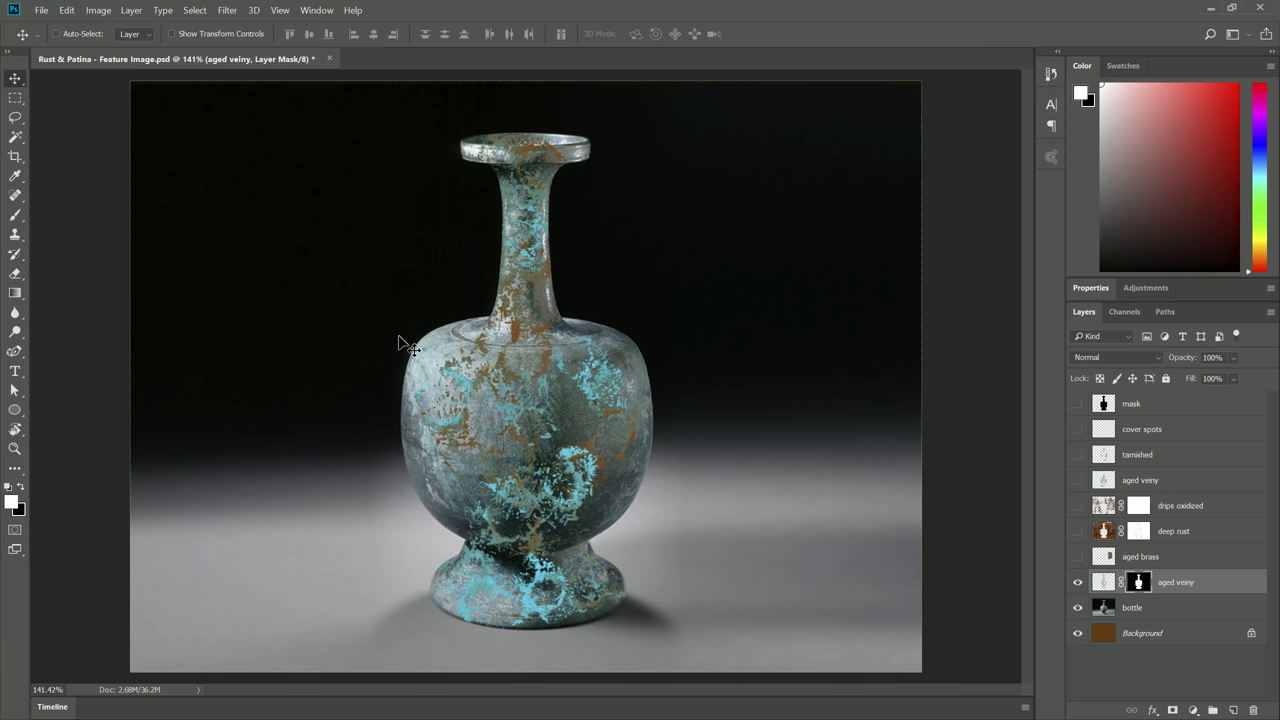
Disable the aged veiny layer's mask to view the unmasked strokes, and enable the mask again.
{"action": "right_click", "coordinate": [1139, 588]}
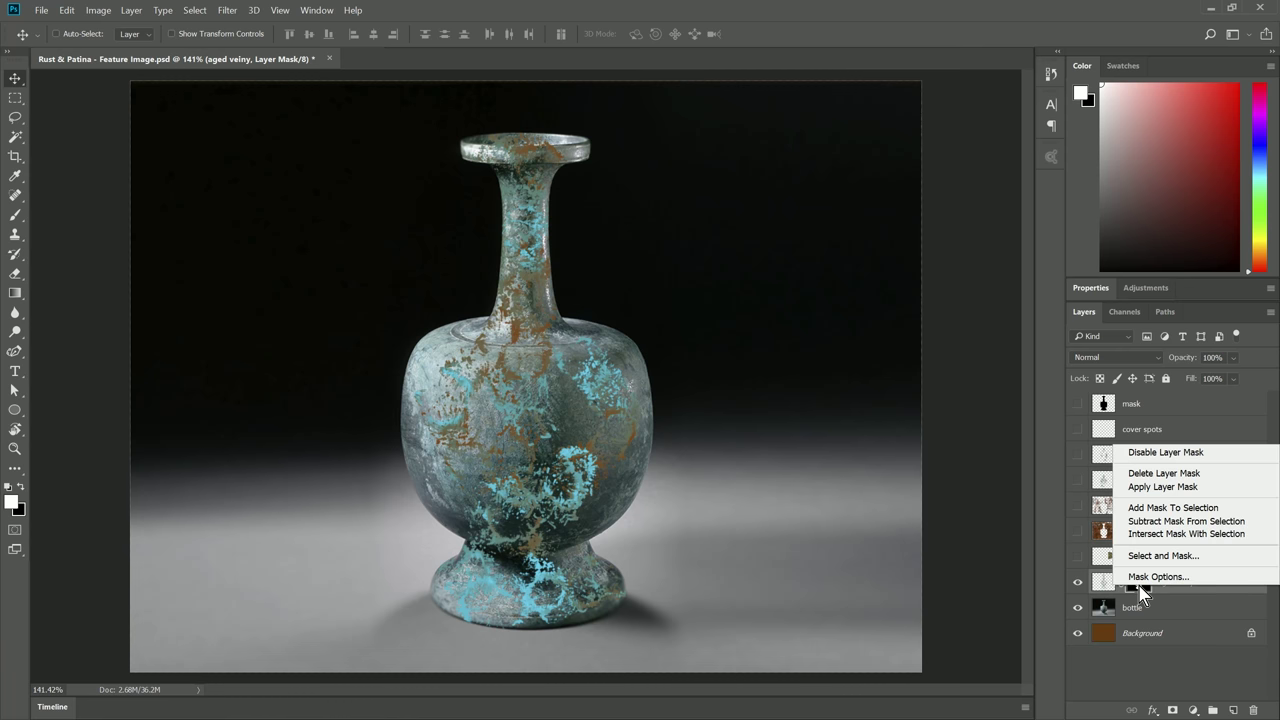
{"action": "left_click", "coordinate": [1166, 455]}
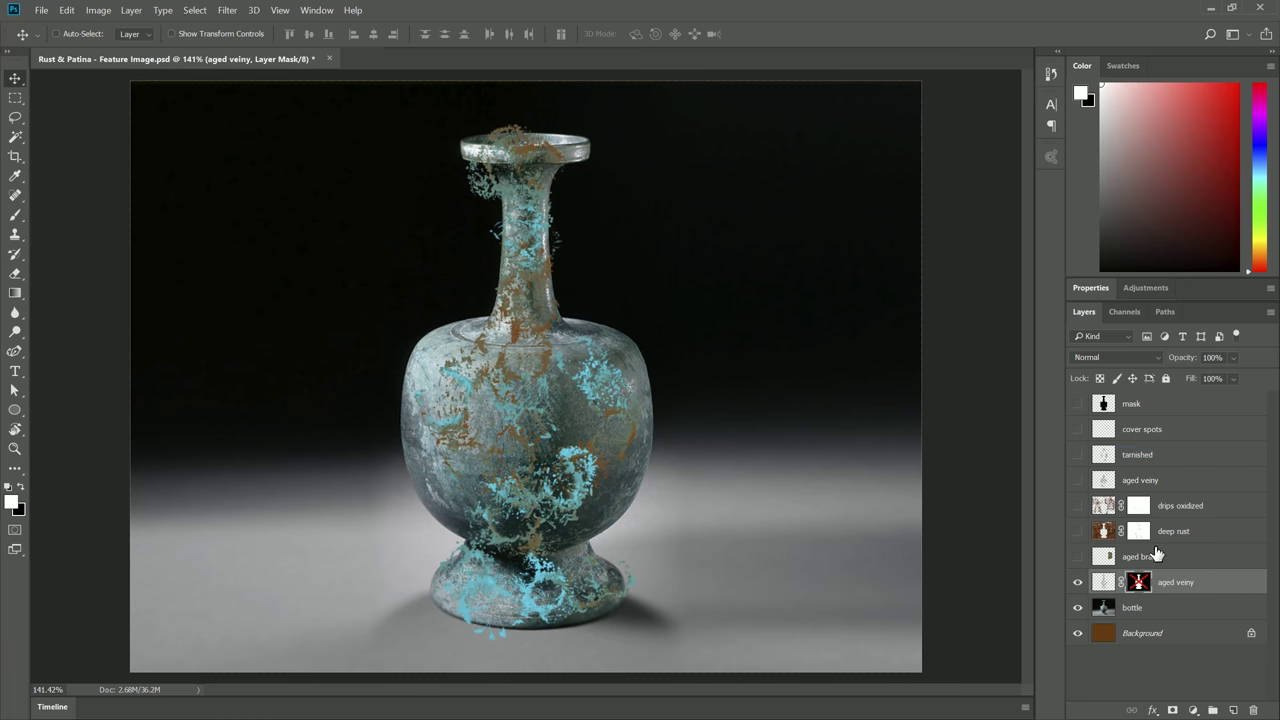
{"action": "right_click", "coordinate": [1140, 585]}
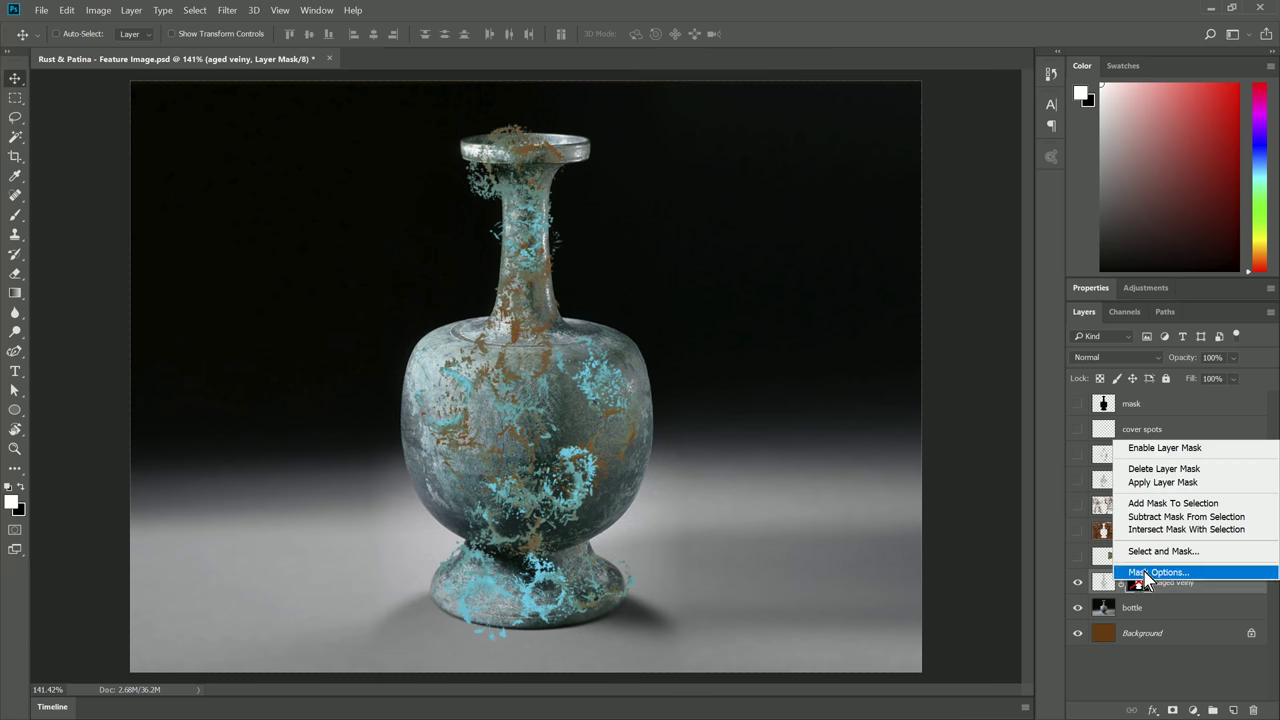
{"action": "left_click", "coordinate": [1162, 452]}
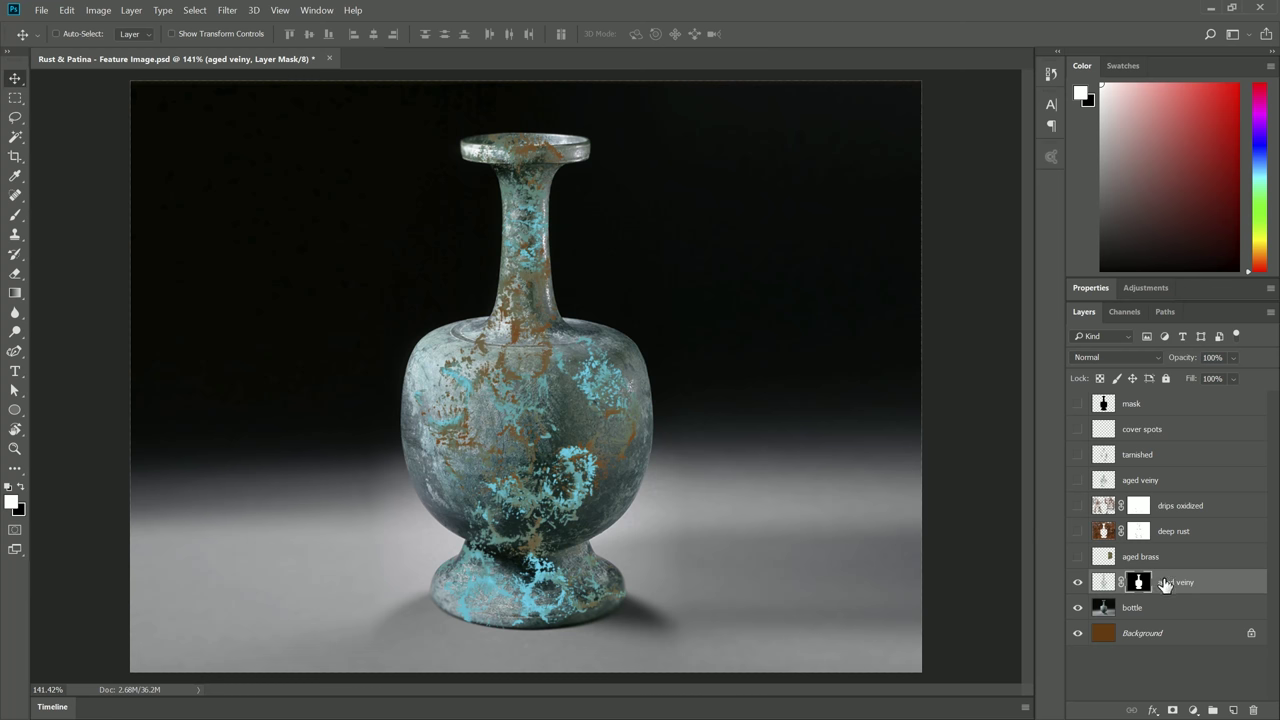
Try Screen and another blend mode on the aged veiny layer and settle on Overlay.
{"action": "left_click", "coordinate": [1102, 358]}
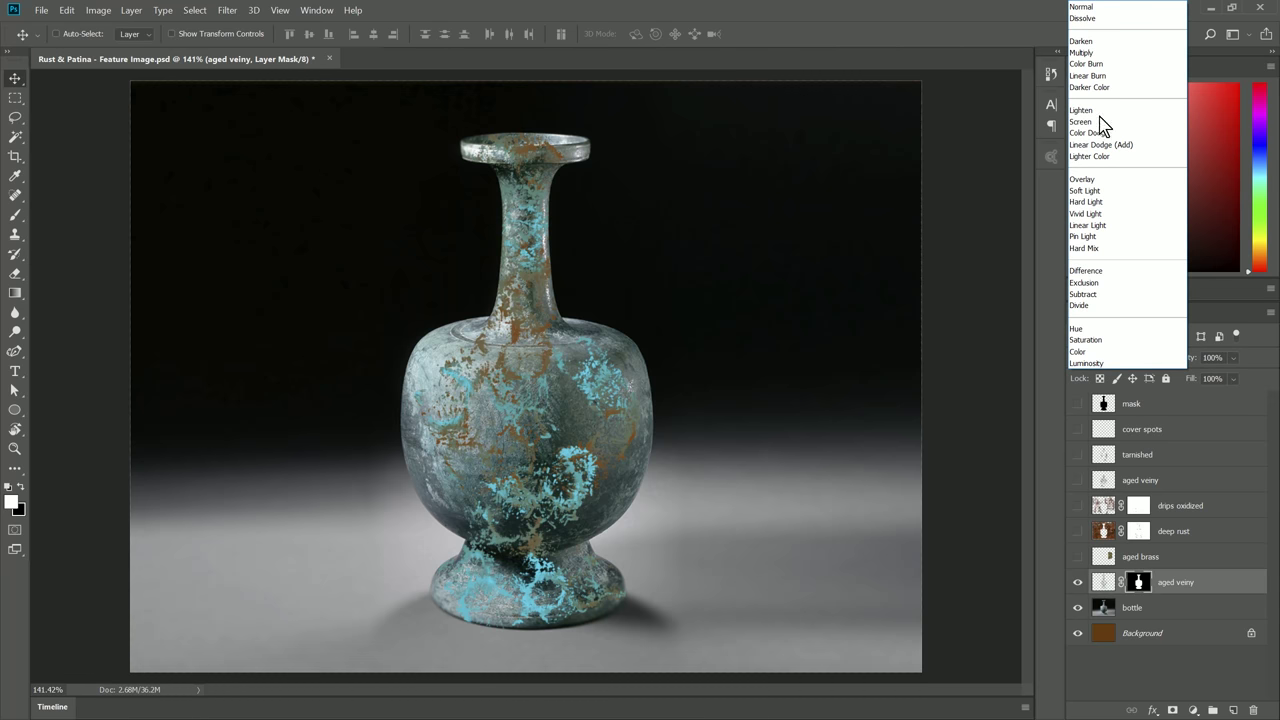
{"action": "left_click", "coordinate": [1093, 122]}
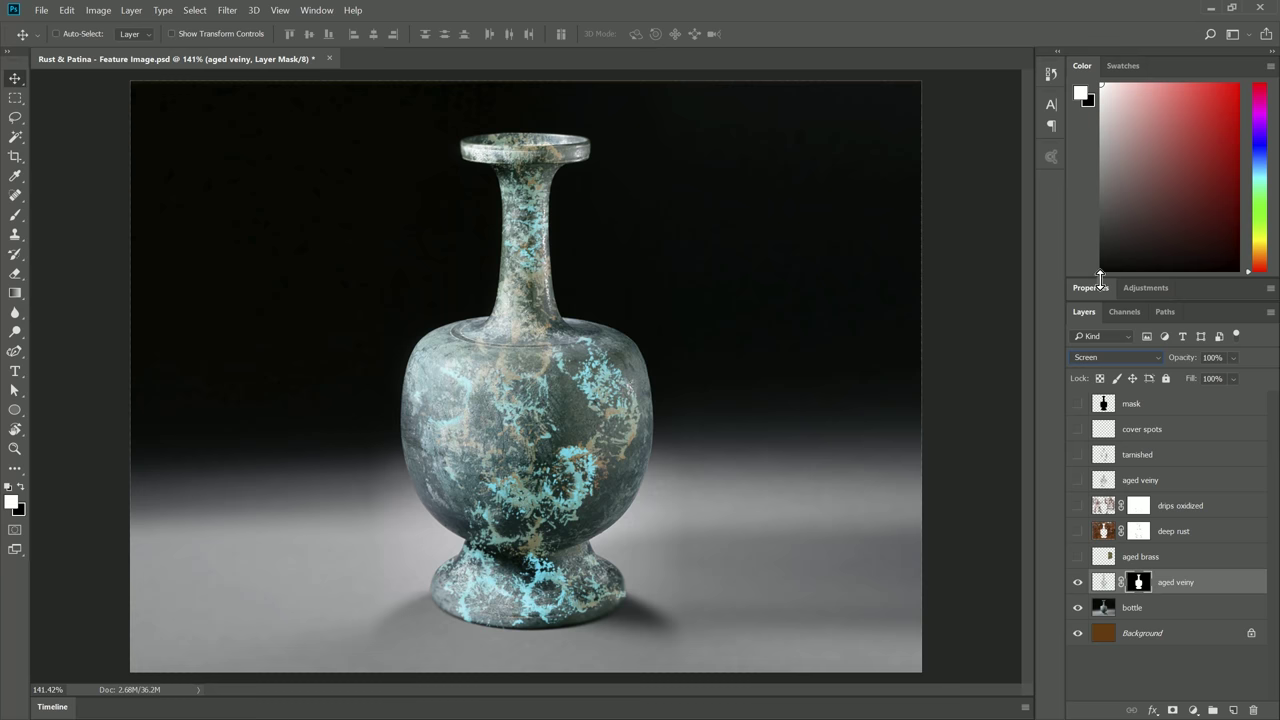
{"action": "left_click", "coordinate": [1106, 360]}
{"action": "left_click", "coordinate": [1098, 68]}
{"action": "left_click", "coordinate": [1104, 357]}
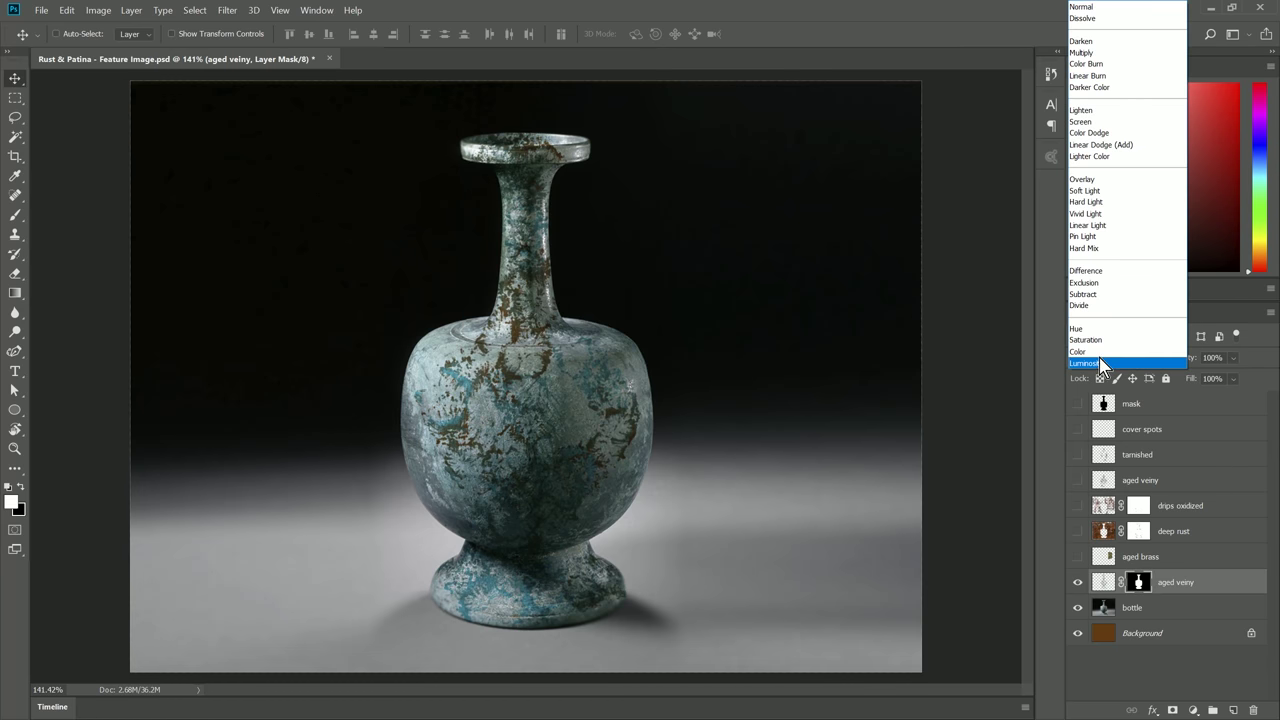
{"action": "left_click", "coordinate": [1092, 181]}
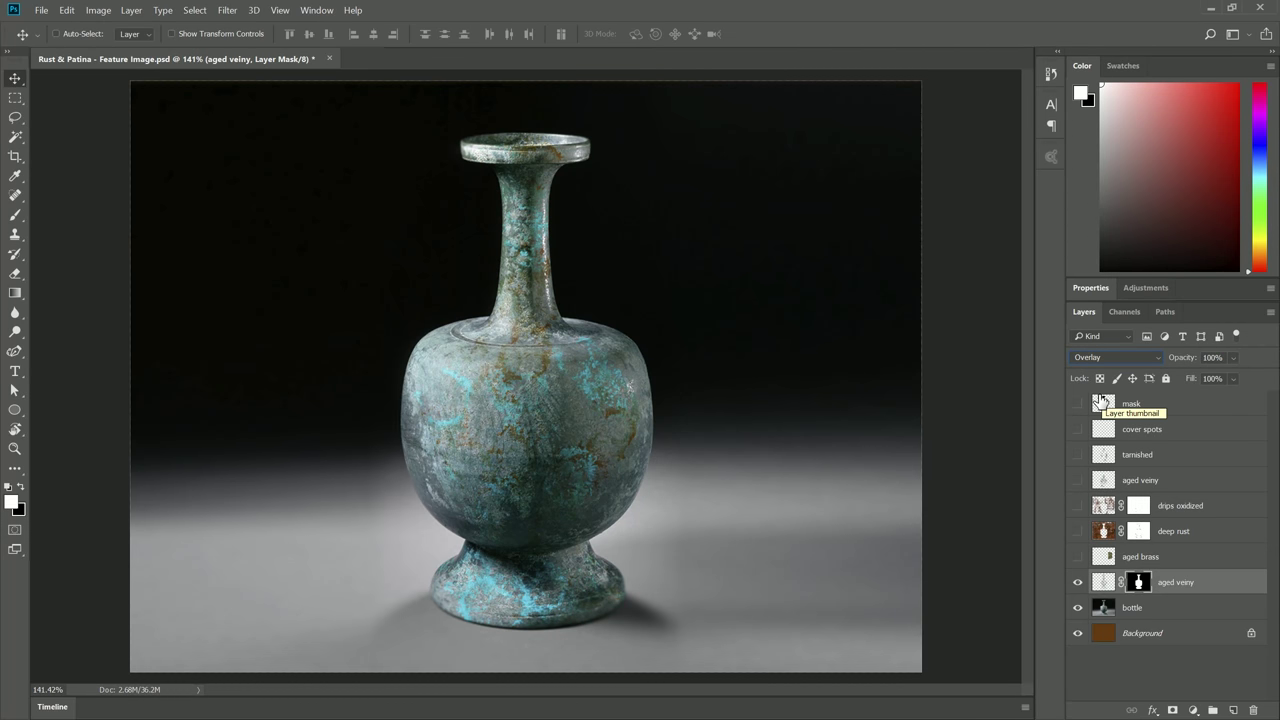
Lower the aged veiny layer's opacity to about 54% and hide the layer.
{"action": "left_click", "coordinate": [1234, 357]}
{"action": "left_click_drag", "start_coordinate": [1238, 380], "coordinate": [1230, 384]}
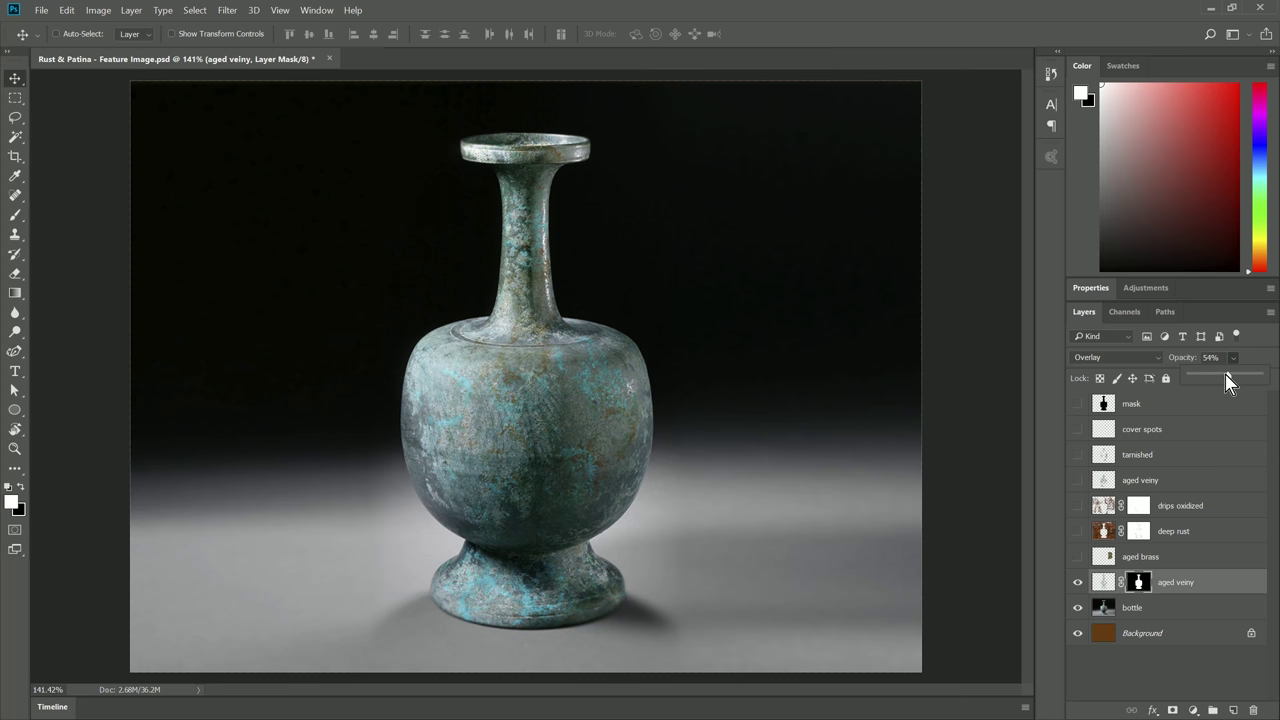
{"action": "left_click_drag", "start_coordinate": [1224, 373], "coordinate": [1229, 374]}
{"action": "left_click", "coordinate": [1078, 582]}
Duplicate the bottle layer and open the copy in the ParticleShop filter.
{"action": "left_click", "coordinate": [1137, 610]}
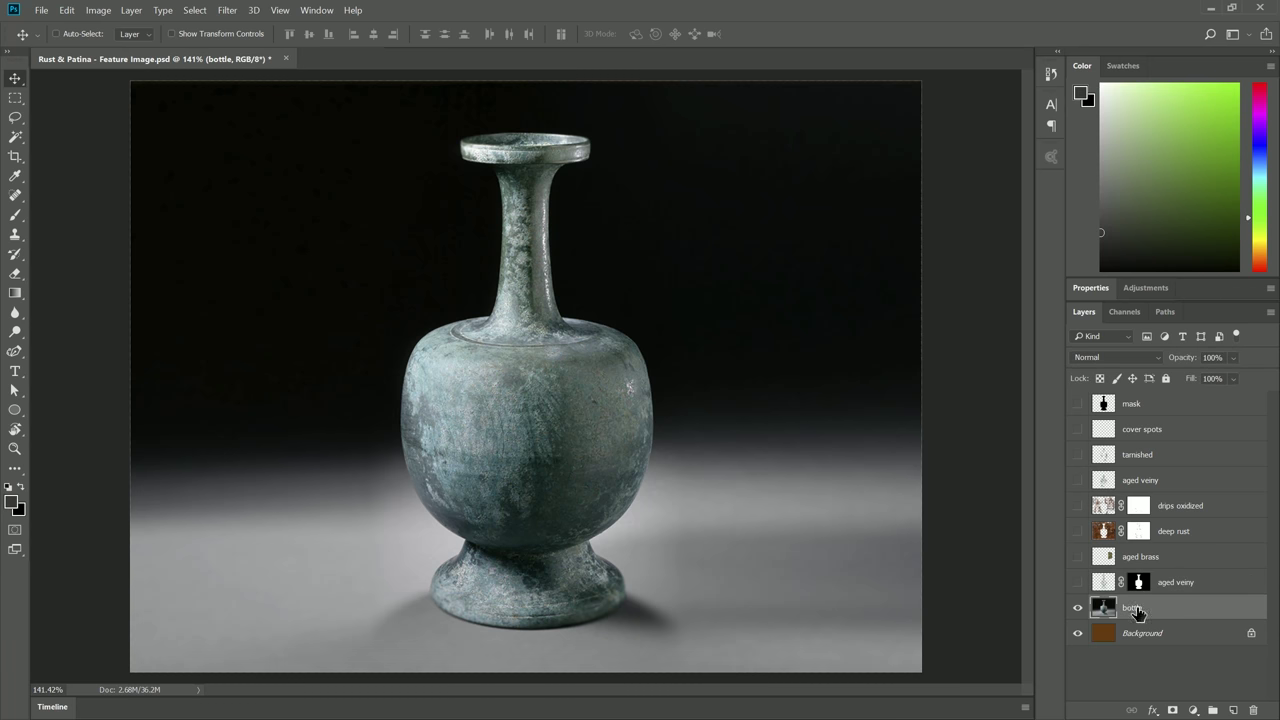
{"action": "right_click", "coordinate": [1137, 611]}
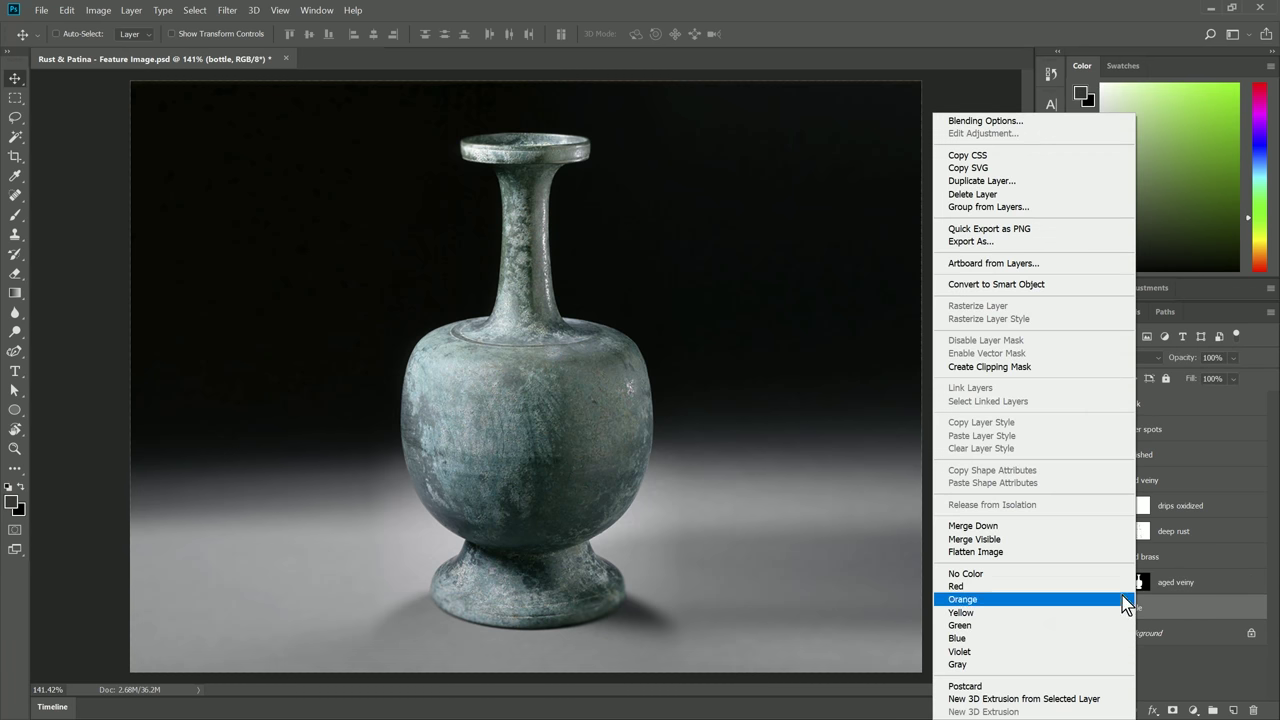
{"action": "left_click", "coordinate": [1003, 181]}
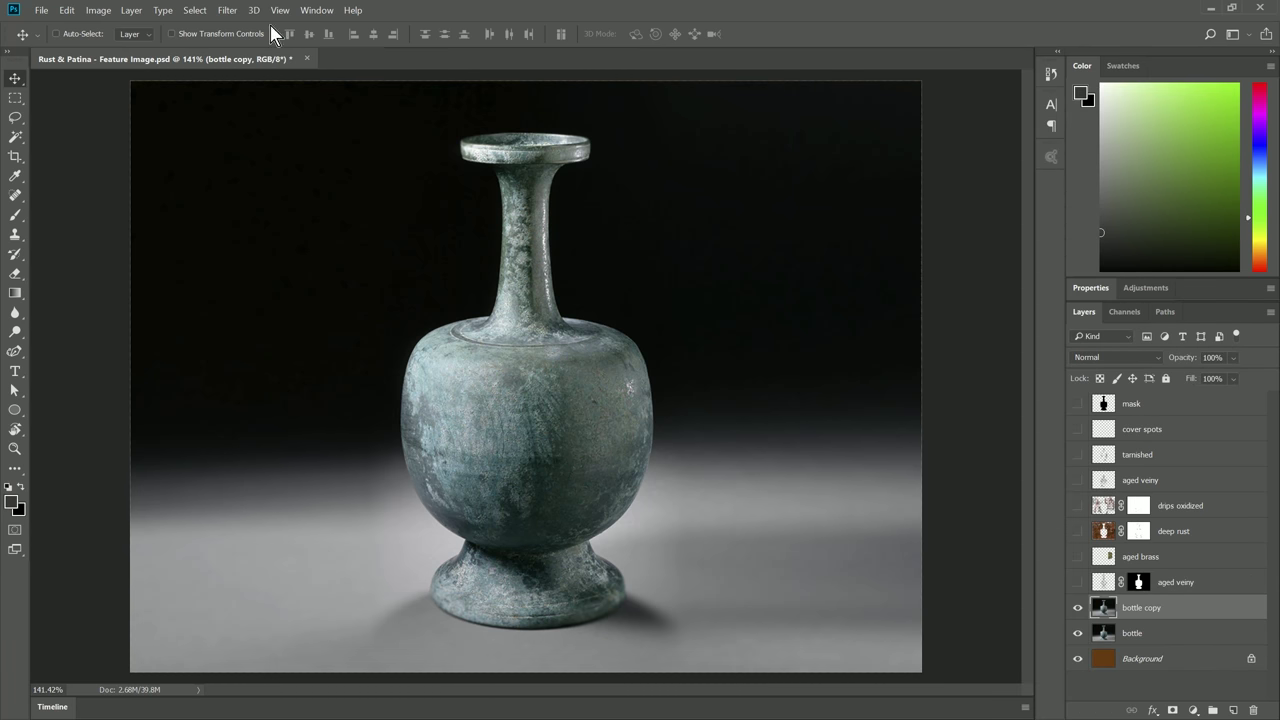
{"action": "left_click", "coordinate": [227, 11]}
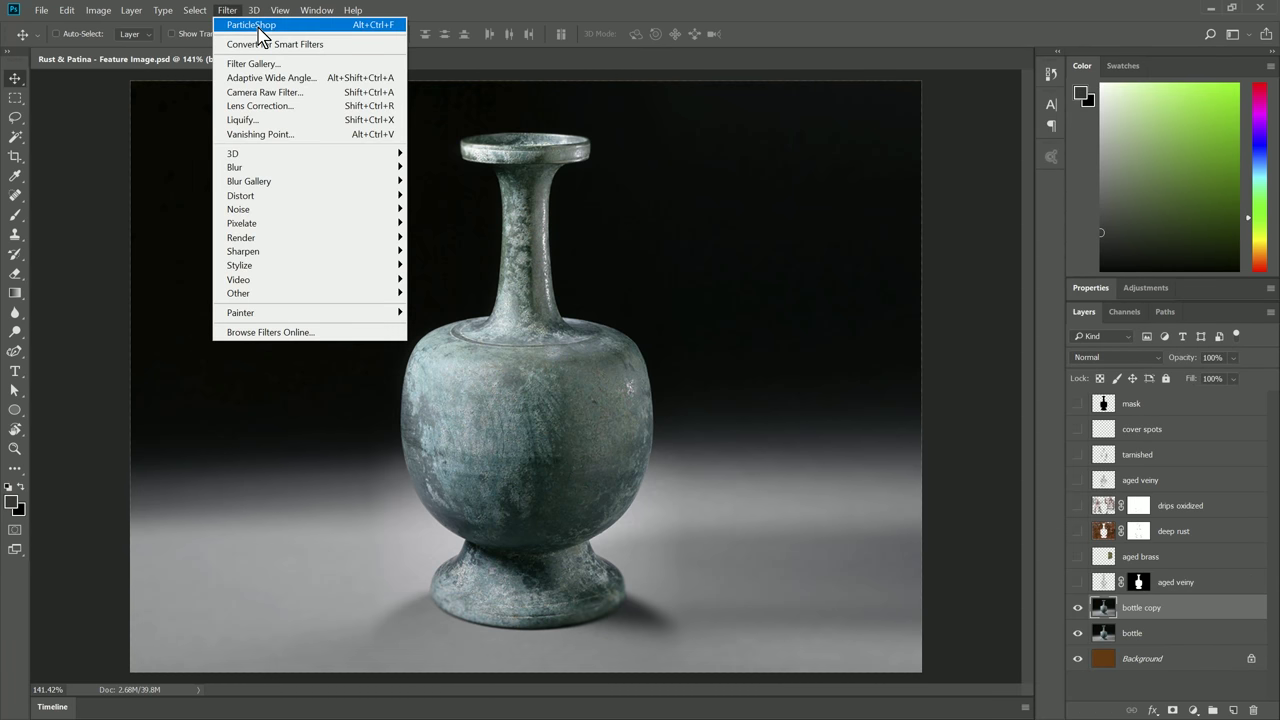
{"action": "left_click", "coordinate": [258, 28]}
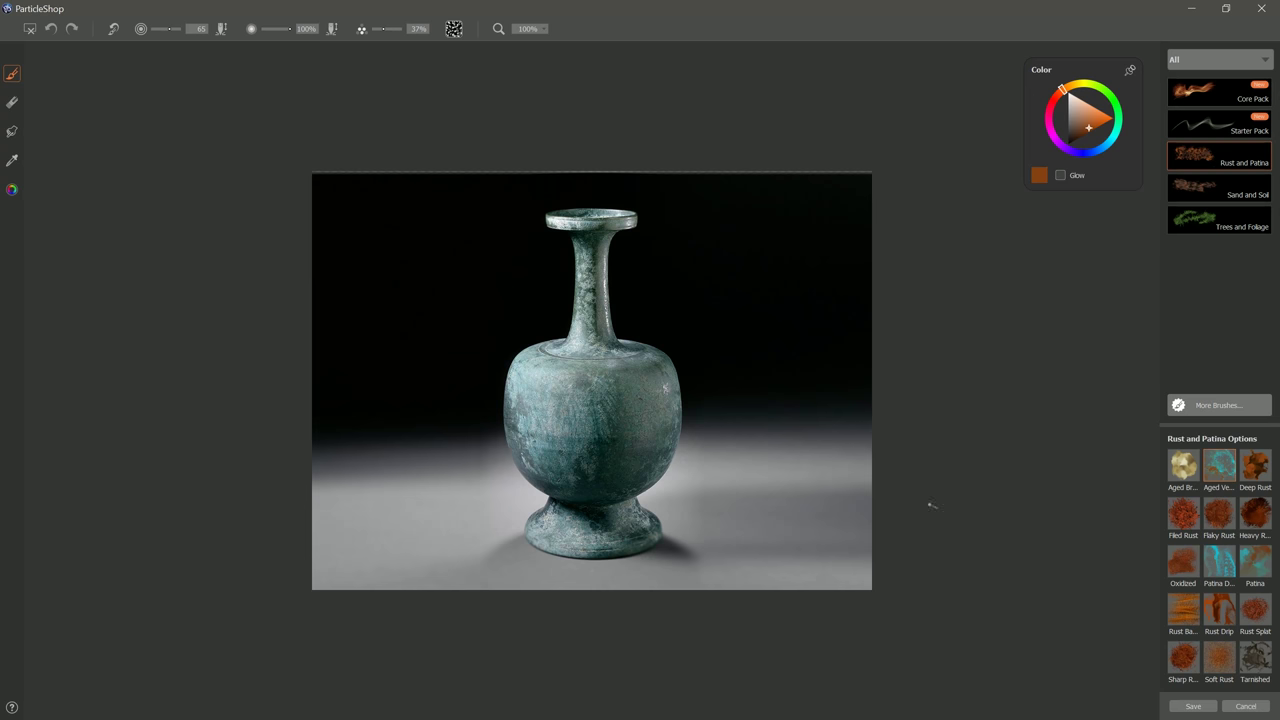
Cover the whole photo with Deep Rust strokes, enlarging the brush to 212, and save only the brushstrokes.
{"action": "left_click", "coordinate": [1257, 472]}
{"action": "mouse_move", "coordinate": [731, 215]}
{"action": "left_mouse_down"}
{"action": "mouse_move", "coordinate": [700, 255]}
{"action": "mouse_move", "coordinate": [760, 235]}
{"action": "mouse_move", "coordinate": [700, 320]}
{"action": "mouse_move", "coordinate": [770, 282]}
{"action": "mouse_move", "coordinate": [755, 310]}
{"action": "mouse_move", "coordinate": [810, 255]}
{"action": "mouse_move", "coordinate": [830, 265]}
{"action": "mouse_move", "coordinate": [740, 340]}
{"action": "mouse_move", "coordinate": [715, 400]}
{"action": "mouse_move", "coordinate": [795, 370]}
{"action": "mouse_move", "coordinate": [850, 385]}
{"action": "mouse_move", "coordinate": [750, 400]}
{"action": "mouse_move", "coordinate": [698, 452]}
{"action": "mouse_move", "coordinate": [795, 440]}
{"action": "mouse_move", "coordinate": [748, 490]}
{"action": "mouse_move", "coordinate": [675, 520]}
{"action": "mouse_move", "coordinate": [835, 505]}
{"action": "mouse_move", "coordinate": [710, 575]}
{"action": "mouse_move", "coordinate": [575, 570]}
{"action": "mouse_move", "coordinate": [380, 610]}
{"action": "mouse_move", "coordinate": [325, 540]}
{"action": "mouse_move", "coordinate": [550, 535]}
{"action": "mouse_move", "coordinate": [575, 480]}
{"action": "mouse_move", "coordinate": [385, 460]}
{"action": "mouse_move", "coordinate": [382, 445]}
{"action": "mouse_move", "coordinate": [585, 430]}
{"action": "mouse_move", "coordinate": [360, 385]}
{"action": "mouse_move", "coordinate": [505, 375]}
{"action": "mouse_move", "coordinate": [420, 330]}
{"action": "mouse_move", "coordinate": [315, 350]}
{"action": "mouse_move", "coordinate": [500, 320]}
{"action": "mouse_move", "coordinate": [505, 290]}
{"action": "mouse_move", "coordinate": [300, 315]}
{"action": "mouse_move", "coordinate": [322, 230]}
{"action": "mouse_move", "coordinate": [315, 178]}
{"action": "mouse_move", "coordinate": [355, 220]}
{"action": "mouse_move", "coordinate": [400, 240]}
{"action": "mouse_move", "coordinate": [470, 225]}
{"action": "mouse_move", "coordinate": [452, 192]}
{"action": "mouse_move", "coordinate": [525, 195]}
{"action": "mouse_move", "coordinate": [530, 250]}
{"action": "mouse_move", "coordinate": [585, 175]}
{"action": "mouse_move", "coordinate": [650, 195]}
{"action": "mouse_move", "coordinate": [692, 230]}
{"action": "mouse_move", "coordinate": [640, 160]}
{"action": "mouse_move", "coordinate": [735, 150]}
{"action": "mouse_move", "coordinate": [850, 210]}
{"action": "mouse_move", "coordinate": [790, 235]}
{"action": "mouse_move", "coordinate": [615, 235]}
{"action": "mouse_move", "coordinate": [585, 275]}
{"action": "mouse_move", "coordinate": [672, 340]}
{"action": "mouse_move", "coordinate": [605, 325]}
{"action": "mouse_move", "coordinate": [580, 240]}
{"action": "mouse_move", "coordinate": [550, 240]}
{"action": "mouse_move", "coordinate": [610, 375]}
{"action": "mouse_move", "coordinate": [655, 400]}
{"action": "mouse_move", "coordinate": [525, 385]}
{"action": "mouse_move", "coordinate": [505, 465]}
{"action": "mouse_move", "coordinate": [515, 510]}
{"action": "mouse_move", "coordinate": [480, 505]}
{"action": "mouse_move", "coordinate": [430, 470]}
{"action": "mouse_move", "coordinate": [370, 480]}
{"action": "mouse_move", "coordinate": [290, 535]}
{"action": "mouse_move", "coordinate": [340, 585]}
{"action": "mouse_move", "coordinate": [451, 449]}
{"action": "mouse_move", "coordinate": [309, 583]}
{"action": "mouse_move", "coordinate": [451, 594]}
{"action": "mouse_move", "coordinate": [482, 540]}
{"action": "mouse_move", "coordinate": [586, 597]}
{"action": "mouse_move", "coordinate": [576, 457]}
{"action": "mouse_move", "coordinate": [651, 394]}
{"action": "mouse_move", "coordinate": [629, 514]}
{"action": "mouse_move", "coordinate": [623, 451]}
{"action": "mouse_move", "coordinate": [682, 592]}
{"action": "left_mouse_up"}
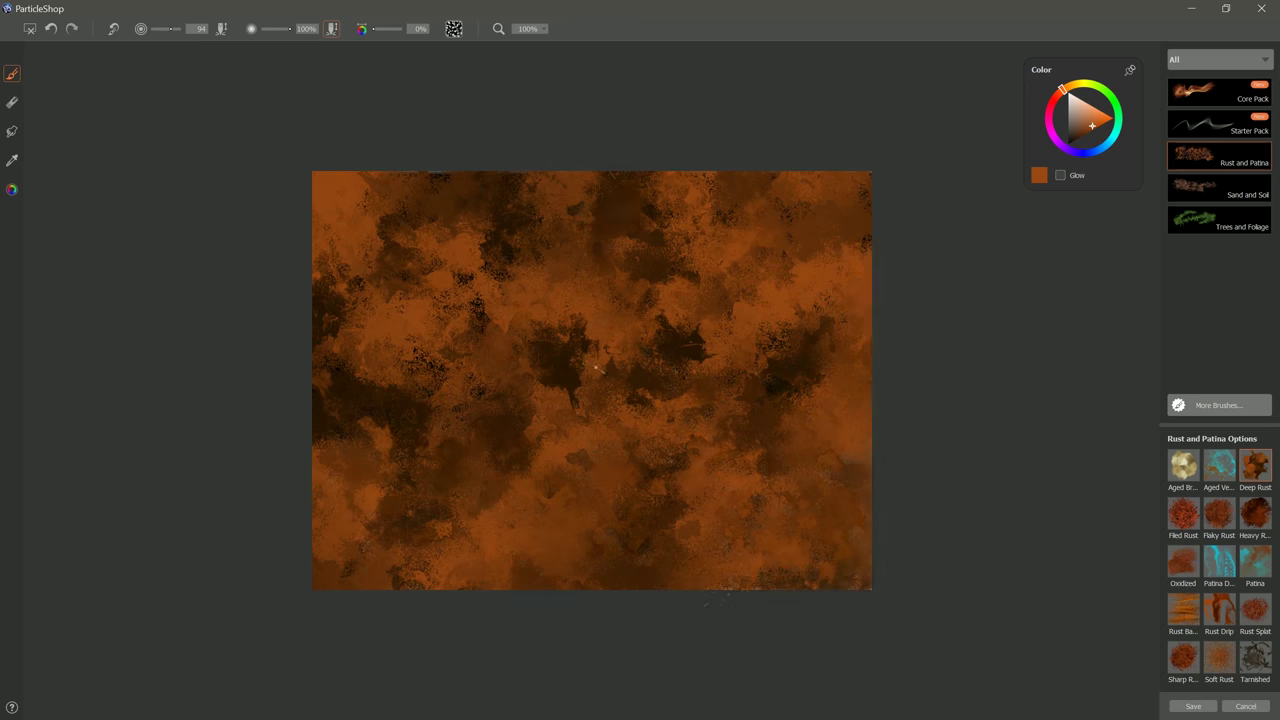
{"action": "mouse_move", "coordinate": [584, 357]}
{"action": "left_mouse_down"}
{"action": "mouse_move", "coordinate": [541, 332]}
{"action": "mouse_move", "coordinate": [573, 340]}
{"action": "mouse_move", "coordinate": [591, 377]}
{"action": "mouse_move", "coordinate": [582, 404]}
{"action": "mouse_move", "coordinate": [644, 357]}
{"action": "mouse_move", "coordinate": [712, 350]}
{"action": "left_mouse_up"}
{"action": "mouse_move", "coordinate": [680, 310]}
{"action": "left_mouse_down"}
{"action": "mouse_move", "coordinate": [699, 335]}
{"action": "mouse_move", "coordinate": [718, 330]}
{"action": "mouse_move", "coordinate": [715, 292]}
{"action": "mouse_move", "coordinate": [708, 328]}
{"action": "mouse_move", "coordinate": [739, 352]}
{"action": "mouse_move", "coordinate": [768, 322]}
{"action": "mouse_move", "coordinate": [806, 354]}
{"action": "left_mouse_up"}
{"action": "left_click_drag", "start_coordinate": [764, 282], "coordinate": [813, 402]}
{"action": "mouse_move", "coordinate": [815, 275]}
{"action": "left_mouse_down"}
{"action": "mouse_move", "coordinate": [798, 308]}
{"action": "mouse_move", "coordinate": [754, 240]}
{"action": "mouse_move", "coordinate": [614, 257]}
{"action": "mouse_move", "coordinate": [410, 380]}
{"action": "mouse_move", "coordinate": [150, 140]}
{"action": "mouse_move", "coordinate": [512, 326]}
{"action": "mouse_move", "coordinate": [430, 522]}
{"action": "mouse_move", "coordinate": [614, 472]}
{"action": "mouse_move", "coordinate": [888, 546]}
{"action": "left_mouse_up"}
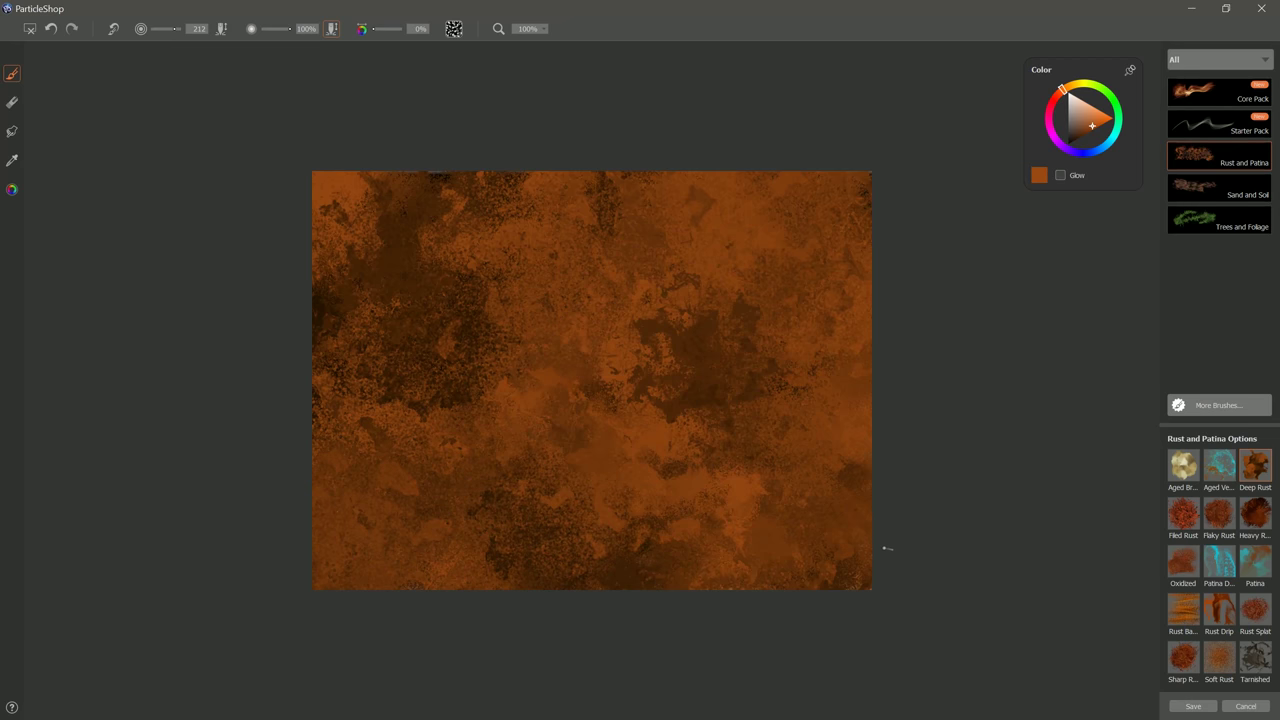
{"action": "left_click", "coordinate": [1193, 706]}
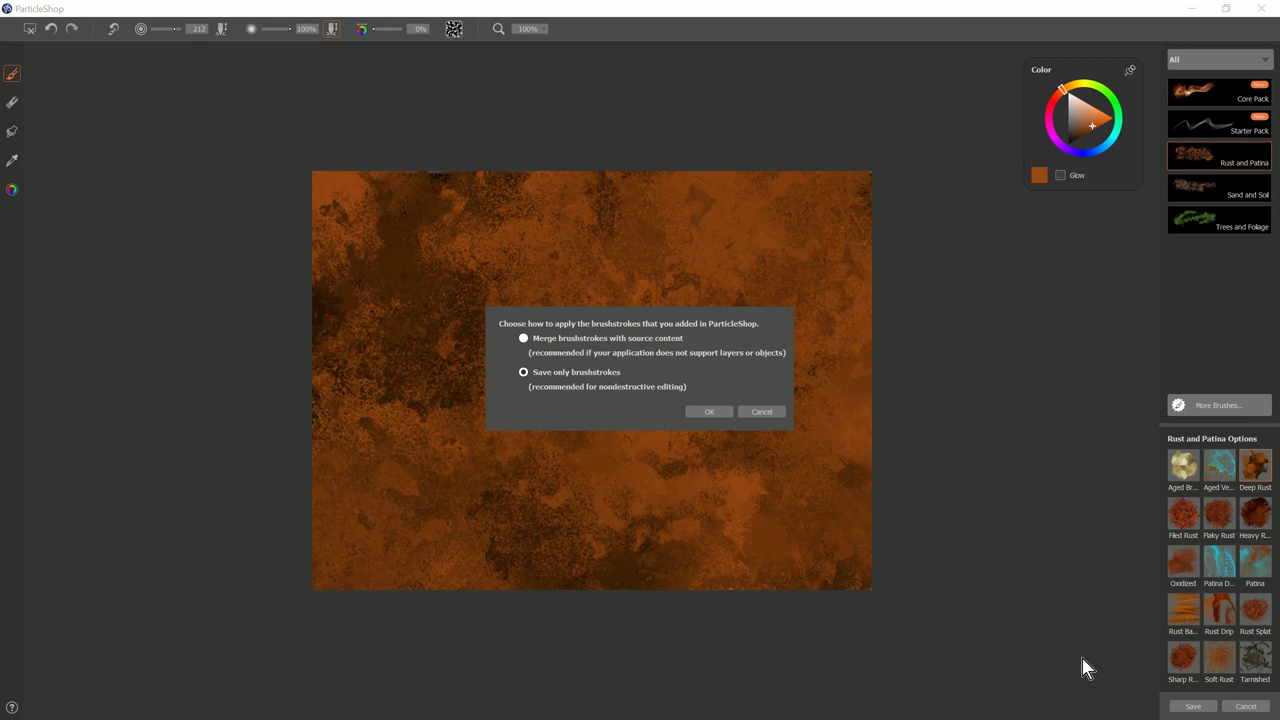
{"action": "left_click", "coordinate": [705, 412]}
Rename the rust-covered bottle copy layer as deep rust.
{"action": "double_click", "coordinate": [1138, 607]}
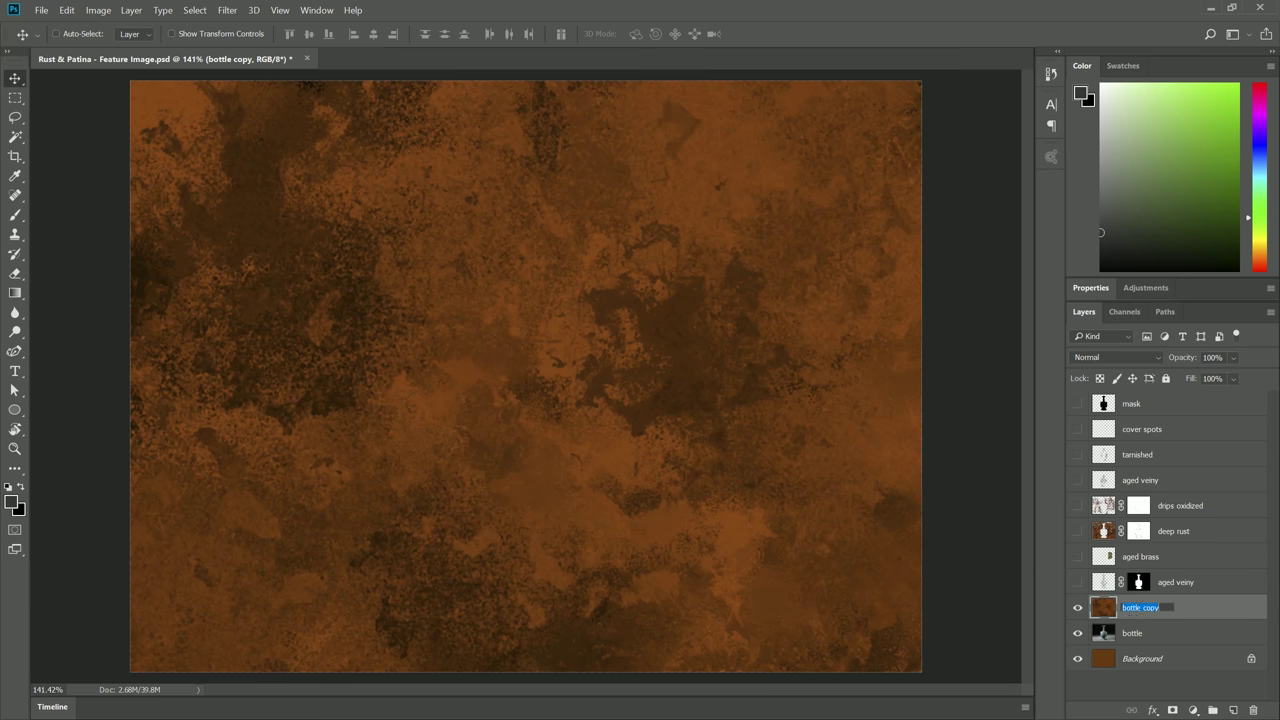
{"action": "type", "text": "deep rust"}
{"action": "key", "text": "Return"}
Select the vase shape from the mask layer, invert the selection, and add it as a layer mask to the deep rust layer.
{"action": "left_click", "coordinate": [1104, 404], "text": "ctrl"}
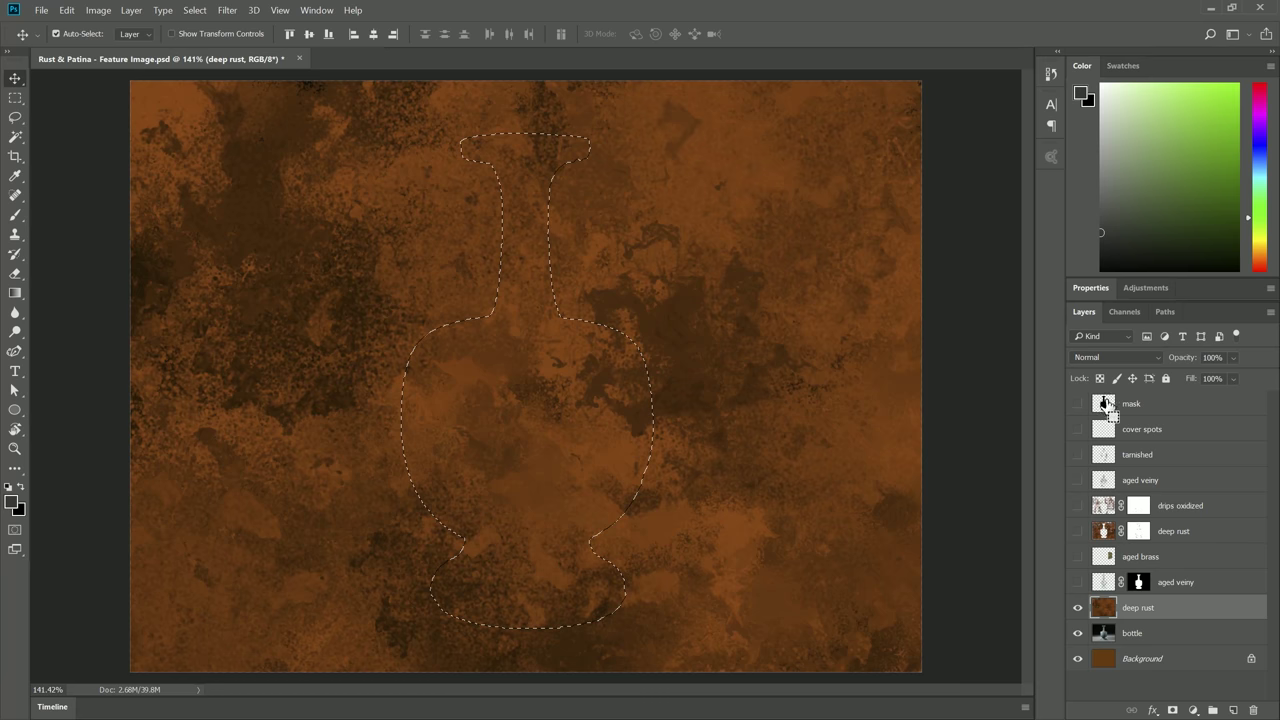
{"action": "left_click", "coordinate": [195, 12]}
{"action": "left_click", "coordinate": [222, 66]}
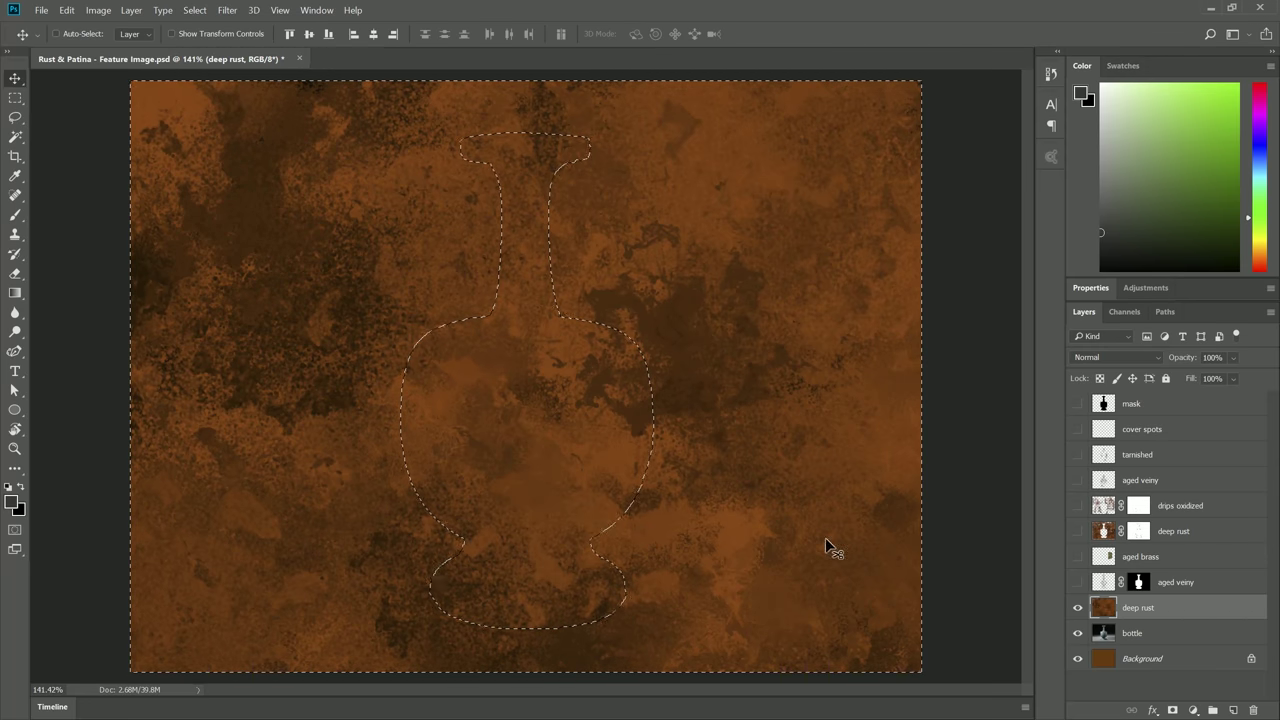
{"action": "left_click", "coordinate": [1173, 710]}
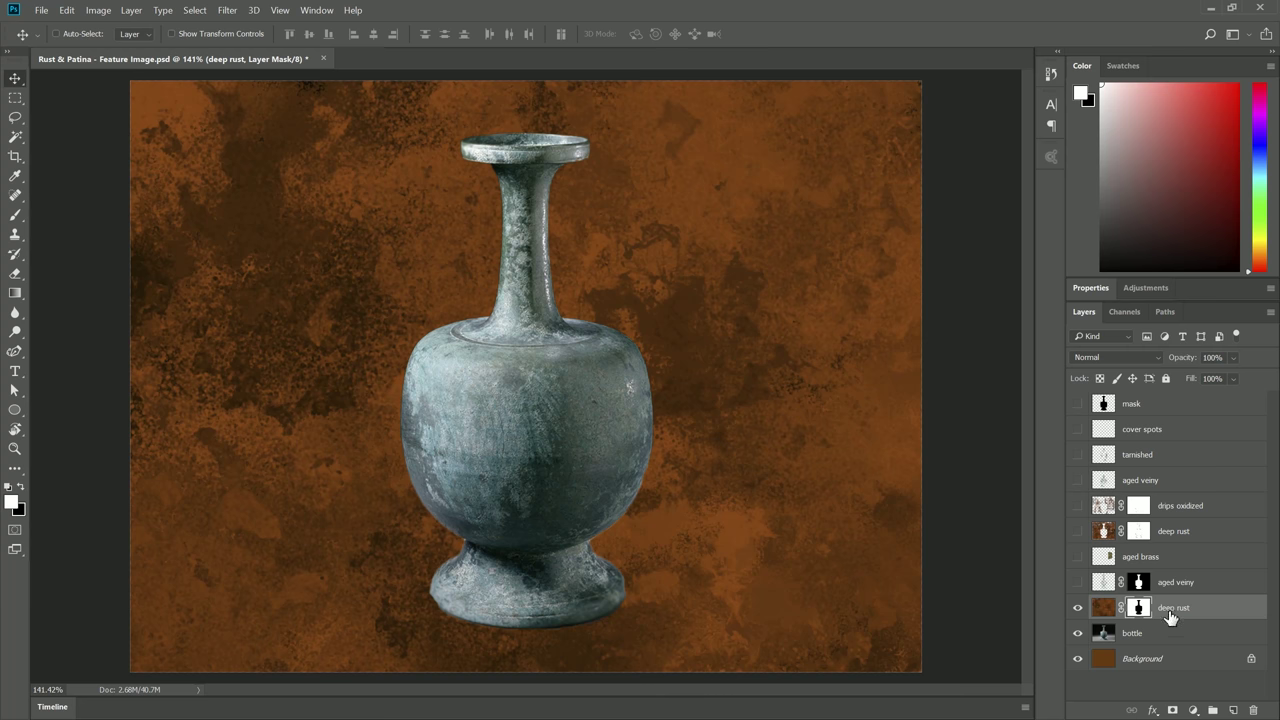
Hide the masked deep rust layer above bottle and duplicate the bottle layer for another ParticleShop pass.
{"action": "left_click", "coordinate": [1077, 608]}
{"action": "left_click", "coordinate": [1137, 637]}
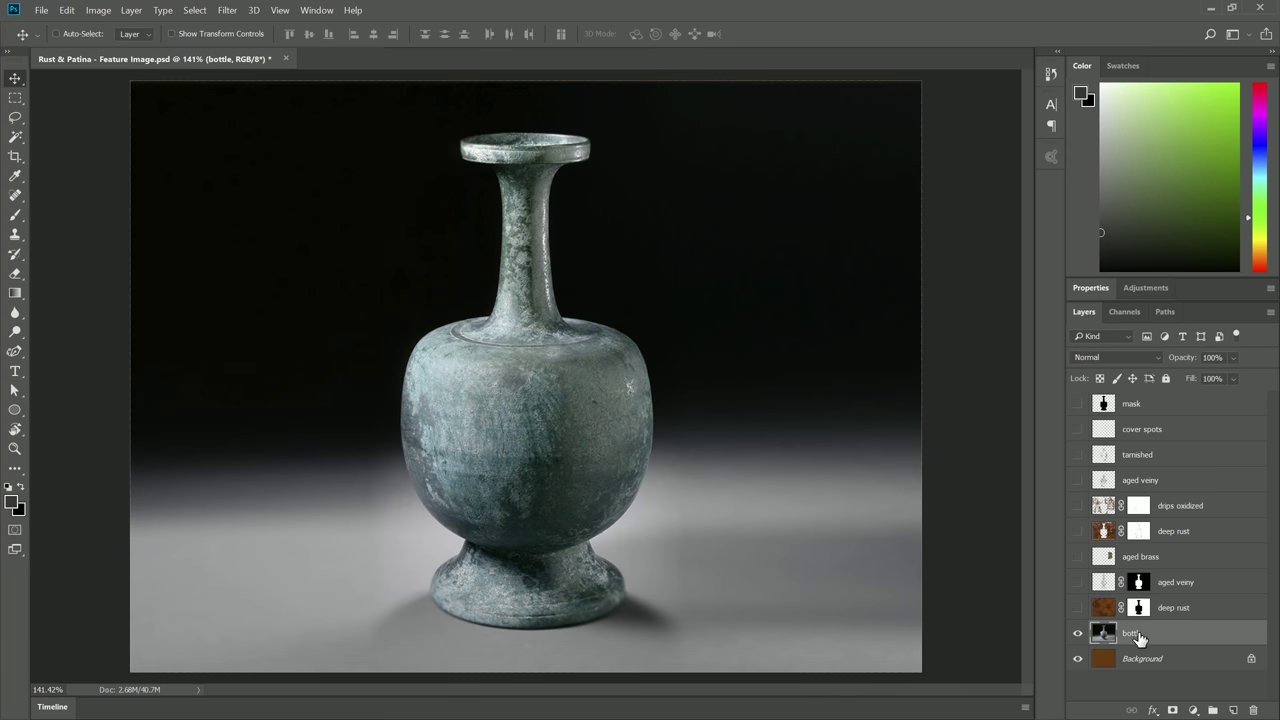
{"action": "right_click", "coordinate": [1135, 645]}
{"action": "left_click", "coordinate": [1115, 88]}
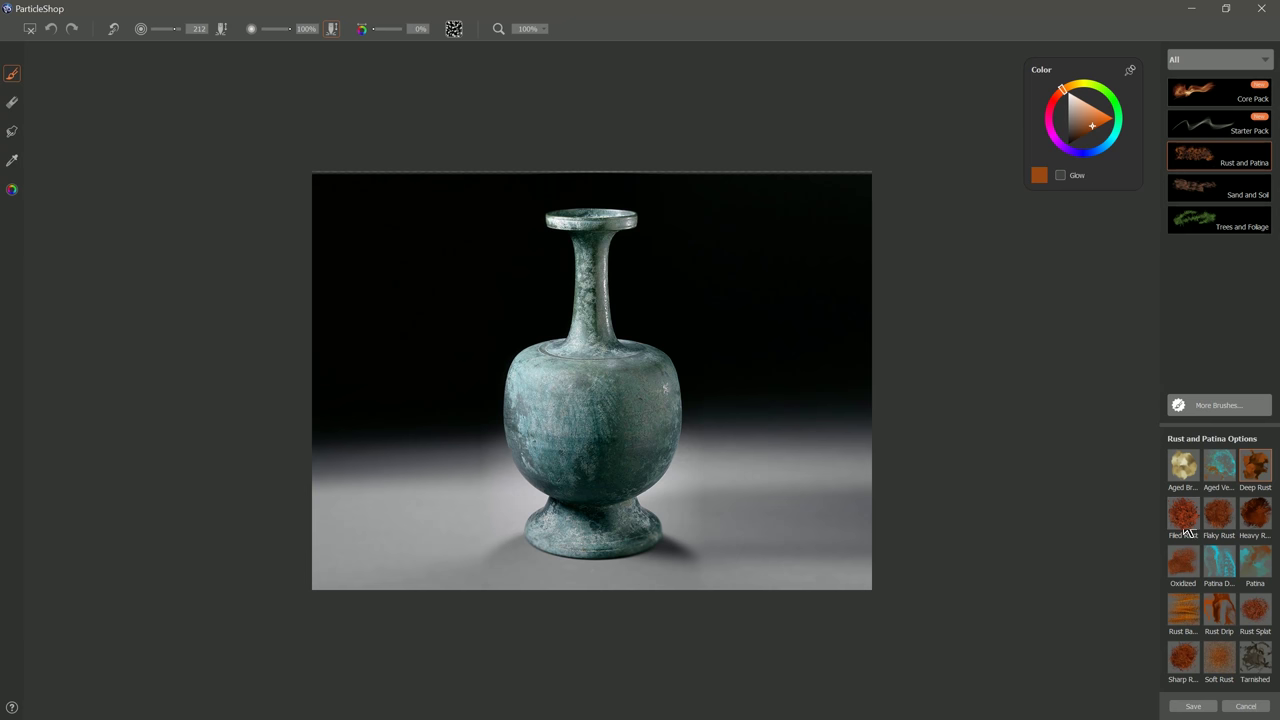
Test the Filed Rust brush with strokes beside the vase and switch to the Oxidized brush.
{"action": "left_click", "coordinate": [1184, 516]}
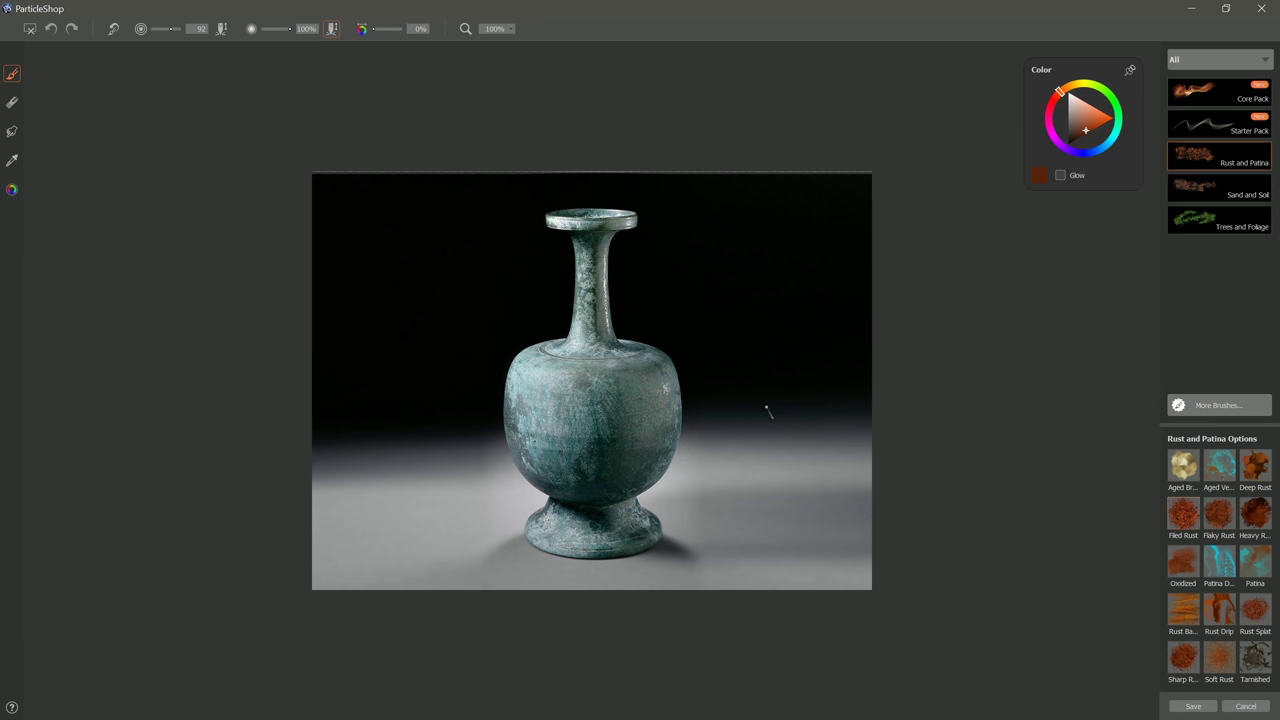
{"action": "mouse_move", "coordinate": [762, 358]}
{"action": "left_mouse_down"}
{"action": "mouse_move", "coordinate": [765, 429]}
{"action": "mouse_move", "coordinate": [785, 354]}
{"action": "mouse_move", "coordinate": [723, 369]}
{"action": "mouse_move", "coordinate": [735, 439]}
{"action": "mouse_move", "coordinate": [775, 379]}
{"action": "mouse_move", "coordinate": [745, 324]}
{"action": "mouse_move", "coordinate": [787, 370]}
{"action": "left_mouse_up"}
{"action": "mouse_move", "coordinate": [792, 438]}
{"action": "left_mouse_down"}
{"action": "mouse_move", "coordinate": [831, 379]}
{"action": "mouse_move", "coordinate": [731, 334]}
{"action": "mouse_move", "coordinate": [699, 341]}
{"action": "mouse_move", "coordinate": [776, 307]}
{"action": "mouse_move", "coordinate": [836, 319]}
{"action": "mouse_move", "coordinate": [836, 339]}
{"action": "mouse_move", "coordinate": [707, 340]}
{"action": "left_mouse_up"}
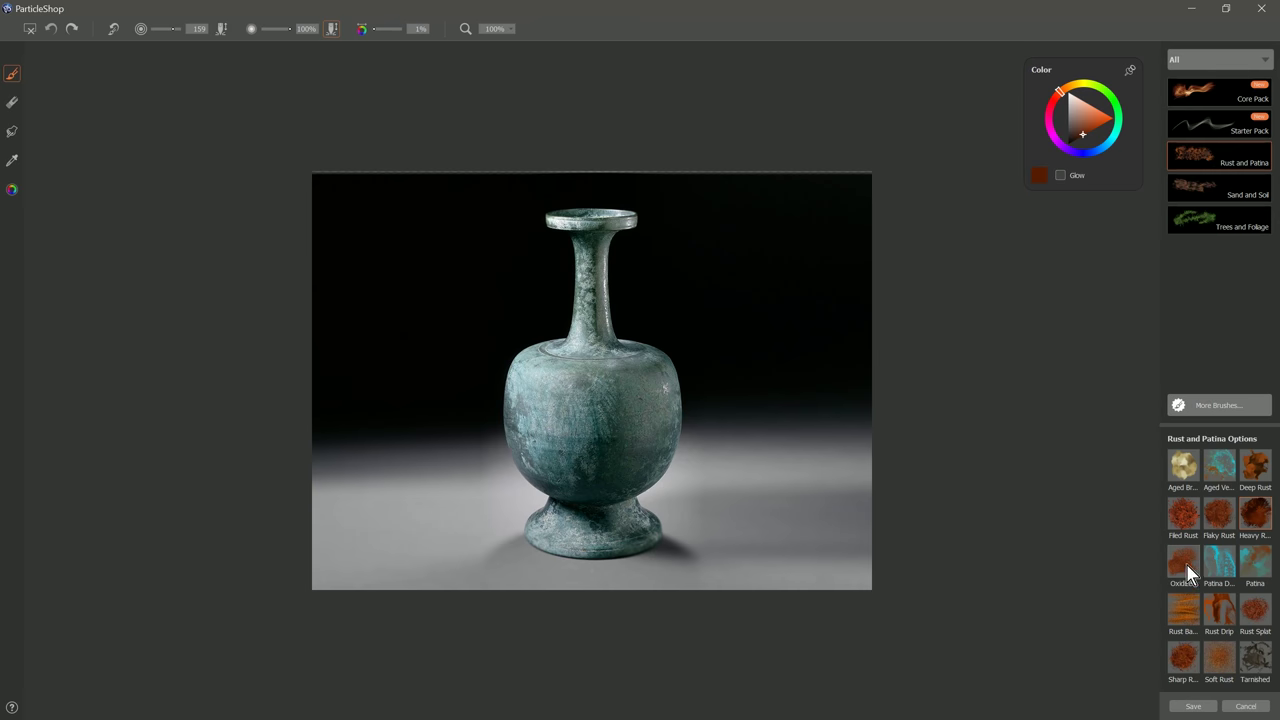
{"action": "left_click", "coordinate": [1187, 566]}
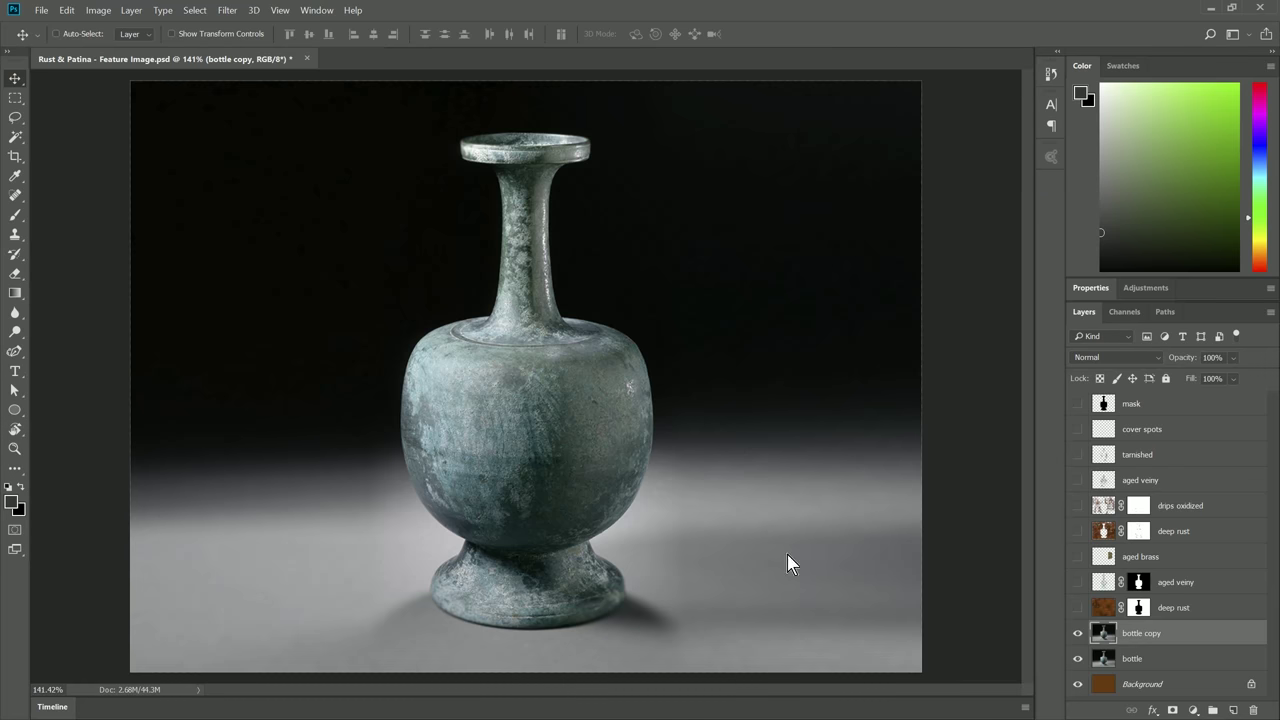
Mask the bottle copy layer's brushstrokes to the vase shape and set the layer's blend mode to Overlay.
{"action": "left_click", "coordinate": [1172, 709]}
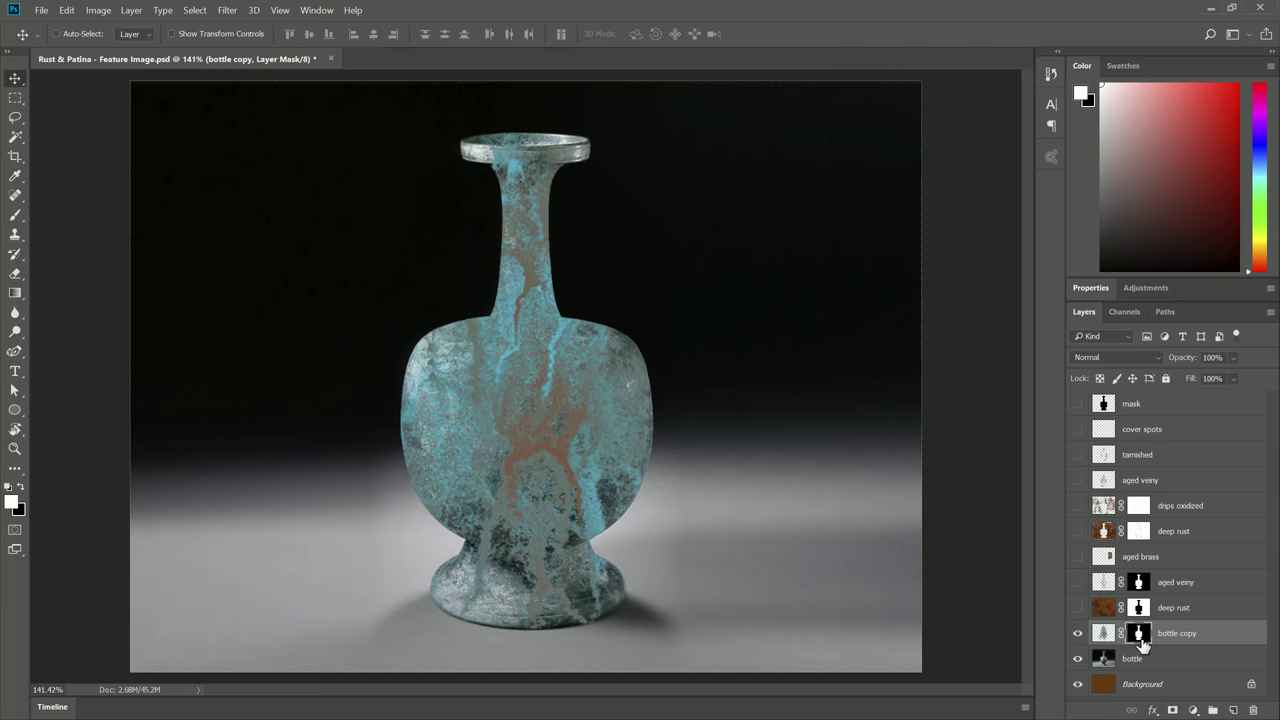
{"action": "left_click", "coordinate": [1110, 357]}
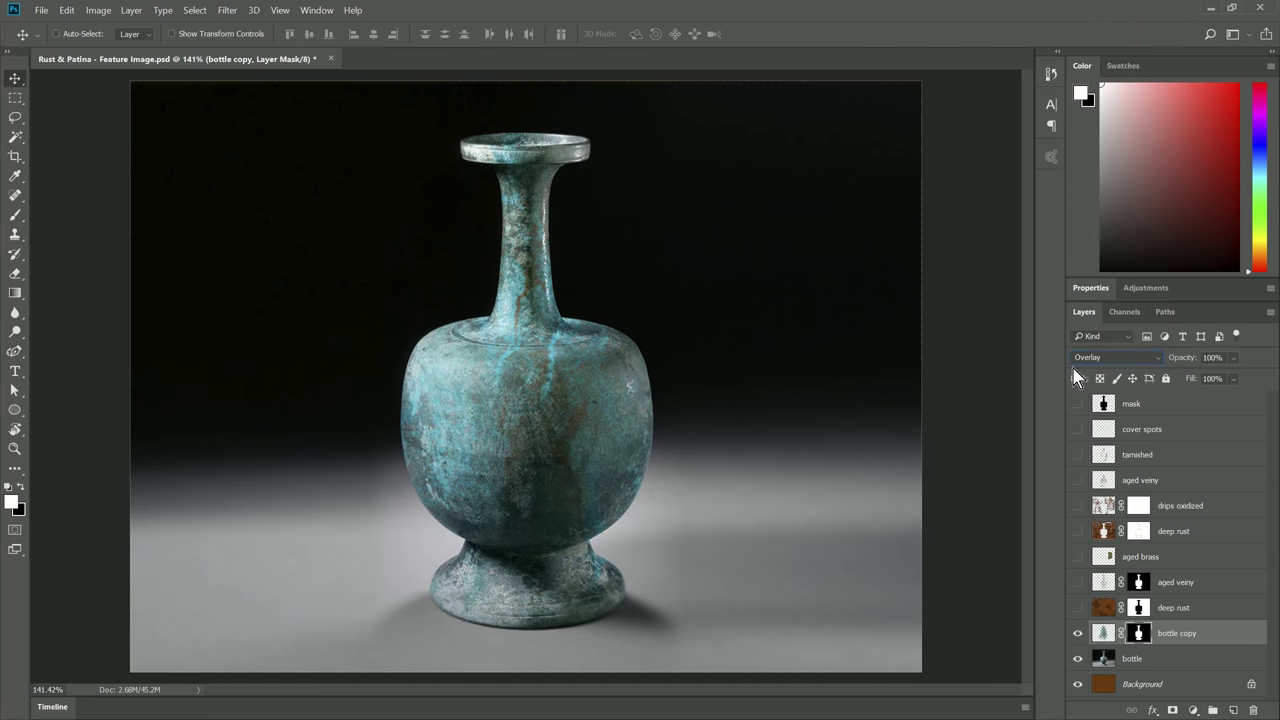
Toggle the visibility of the bottle copy and deep rust layers to compare the vase with and without the textures.
{"action": "left_click", "coordinate": [1077, 633]}
{"action": "left_click", "coordinate": [1077, 633]}
{"action": "left_click", "coordinate": [1077, 633]}
{"action": "left_click", "coordinate": [1077, 633]}
{"action": "left_click", "coordinate": [1077, 633]}
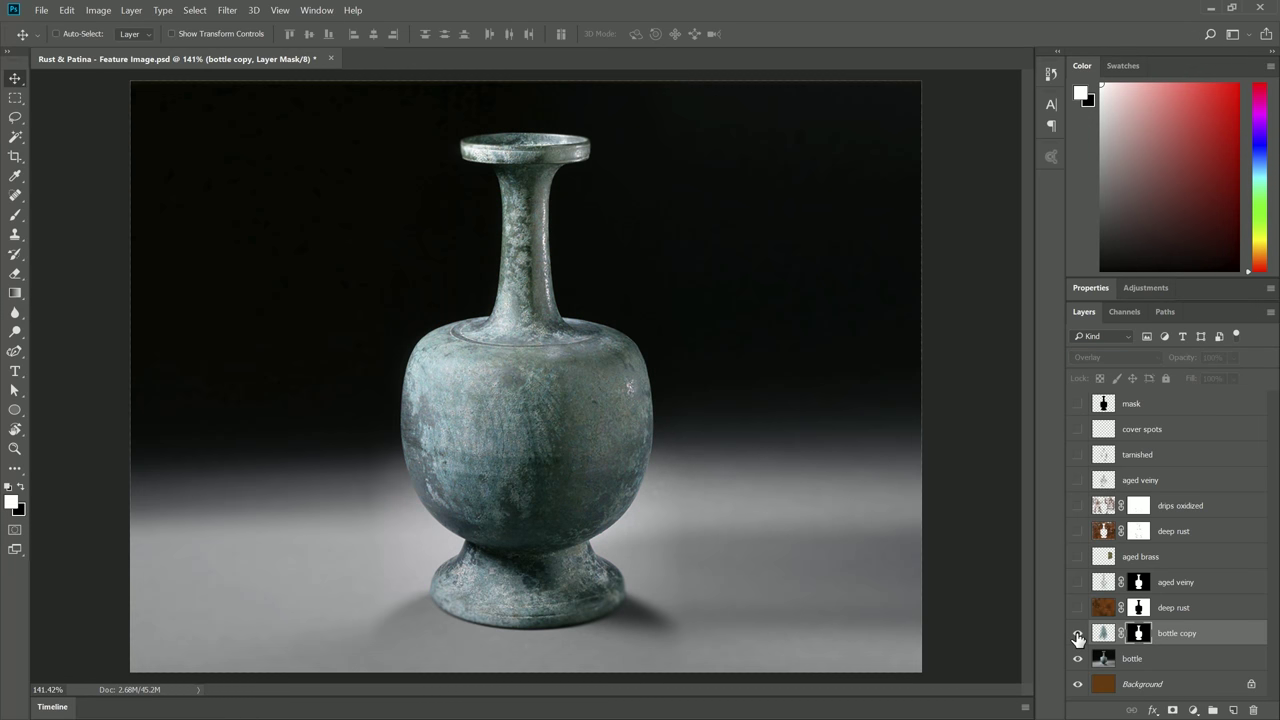
{"action": "left_click", "coordinate": [1077, 633]}
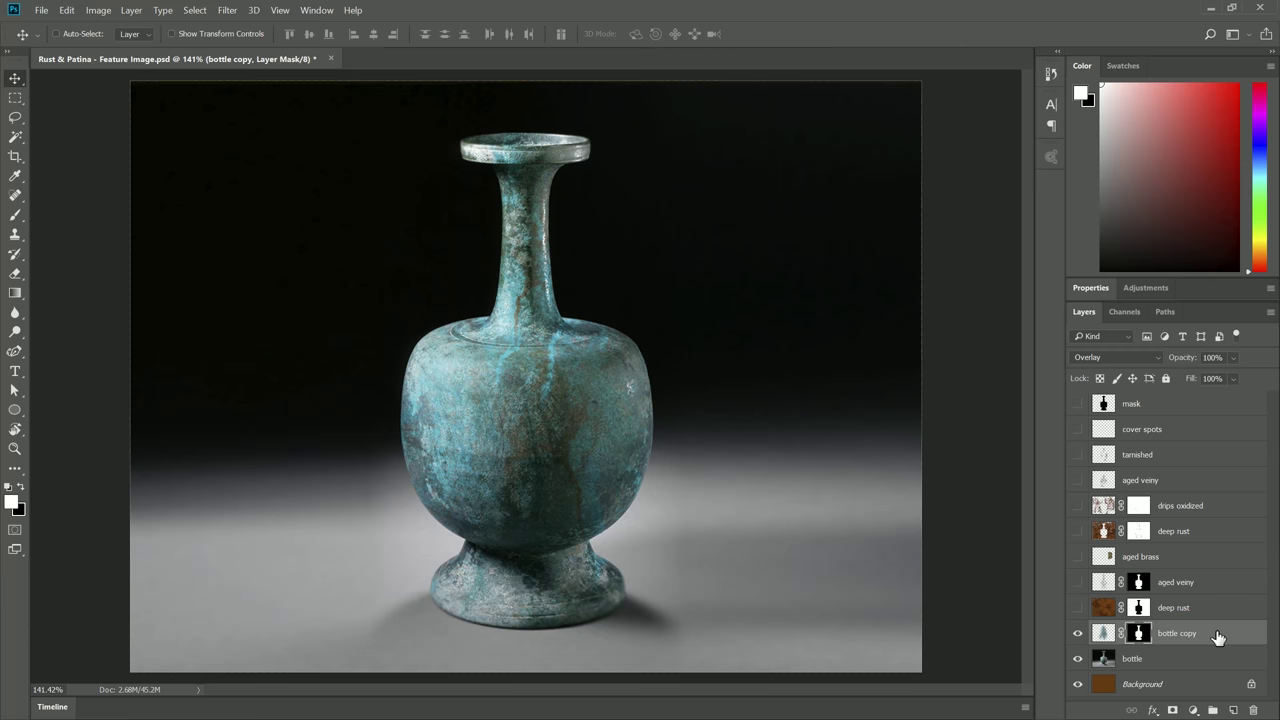
{"action": "left_click", "coordinate": [1078, 609]}
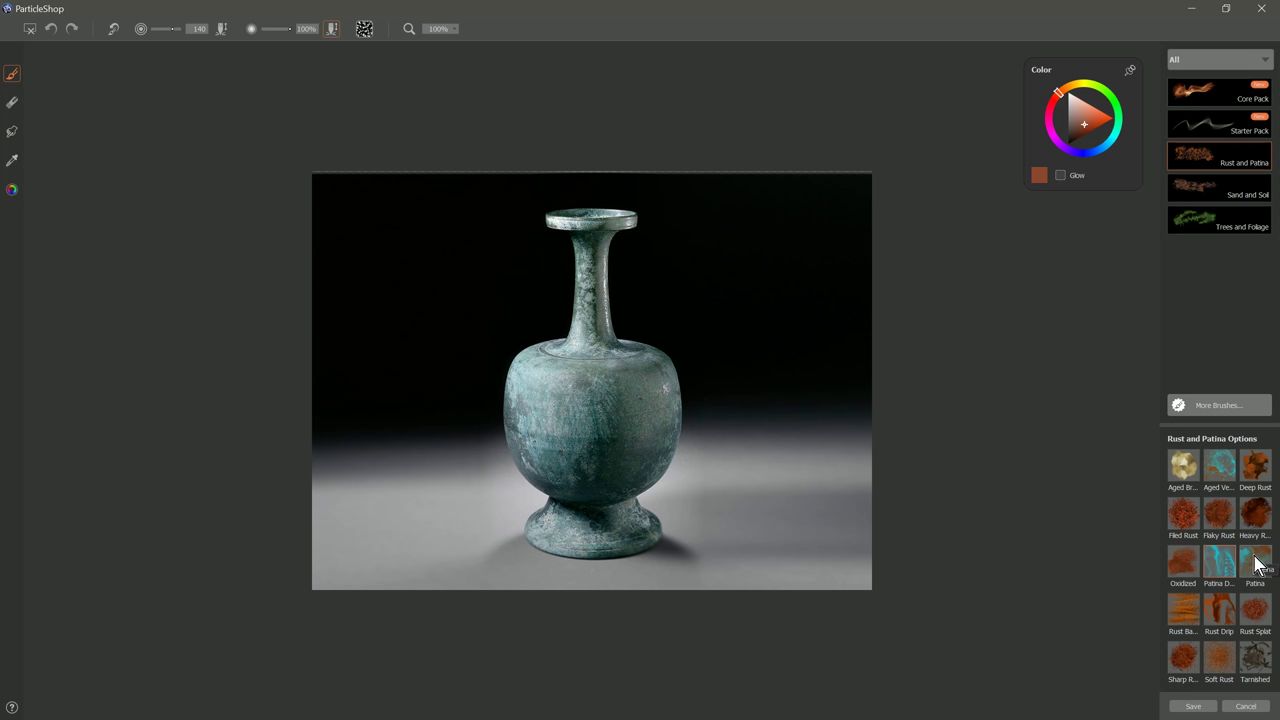
Test the Patina brush with strokes on both sides of the vase, enlarging the brush to 236.
{"action": "left_click", "coordinate": [1258, 566]}
{"action": "mouse_move", "coordinate": [743, 327]}
{"action": "left_mouse_down"}
{"action": "mouse_move", "coordinate": [743, 300]}
{"action": "mouse_move", "coordinate": [683, 280]}
{"action": "mouse_move", "coordinate": [748, 320]}
{"action": "mouse_move", "coordinate": [738, 235]}
{"action": "mouse_move", "coordinate": [774, 212]}
{"action": "left_mouse_up"}
{"action": "mouse_move", "coordinate": [785, 290]}
{"action": "left_mouse_down"}
{"action": "mouse_move", "coordinate": [698, 245]}
{"action": "mouse_move", "coordinate": [745, 220]}
{"action": "mouse_move", "coordinate": [750, 350]}
{"action": "mouse_move", "coordinate": [803, 272]}
{"action": "mouse_move", "coordinate": [815, 425]}
{"action": "left_mouse_up"}
{"action": "mouse_move", "coordinate": [738, 468]}
{"action": "left_mouse_down"}
{"action": "mouse_move", "coordinate": [709, 499]}
{"action": "mouse_move", "coordinate": [741, 496]}
{"action": "mouse_move", "coordinate": [744, 481]}
{"action": "mouse_move", "coordinate": [767, 488]}
{"action": "mouse_move", "coordinate": [742, 511]}
{"action": "mouse_move", "coordinate": [770, 535]}
{"action": "left_mouse_up"}
{"action": "key", "text": "bracketright"}
{"action": "key", "text": "bracketright"}
{"action": "key", "text": "bracketright"}
{"action": "key", "text": "bracketright"}
{"action": "key", "text": "bracketright"}
{"action": "key", "text": "bracketright"}
{"action": "key", "text": "bracketright"}
{"action": "mouse_move", "coordinate": [474, 328]}
{"action": "left_mouse_down"}
{"action": "mouse_move", "coordinate": [420, 320]}
{"action": "mouse_move", "coordinate": [410, 245]}
{"action": "mouse_move", "coordinate": [368, 380]}
{"action": "mouse_move", "coordinate": [450, 365]}
{"action": "mouse_move", "coordinate": [520, 430]}
{"action": "left_mouse_up"}
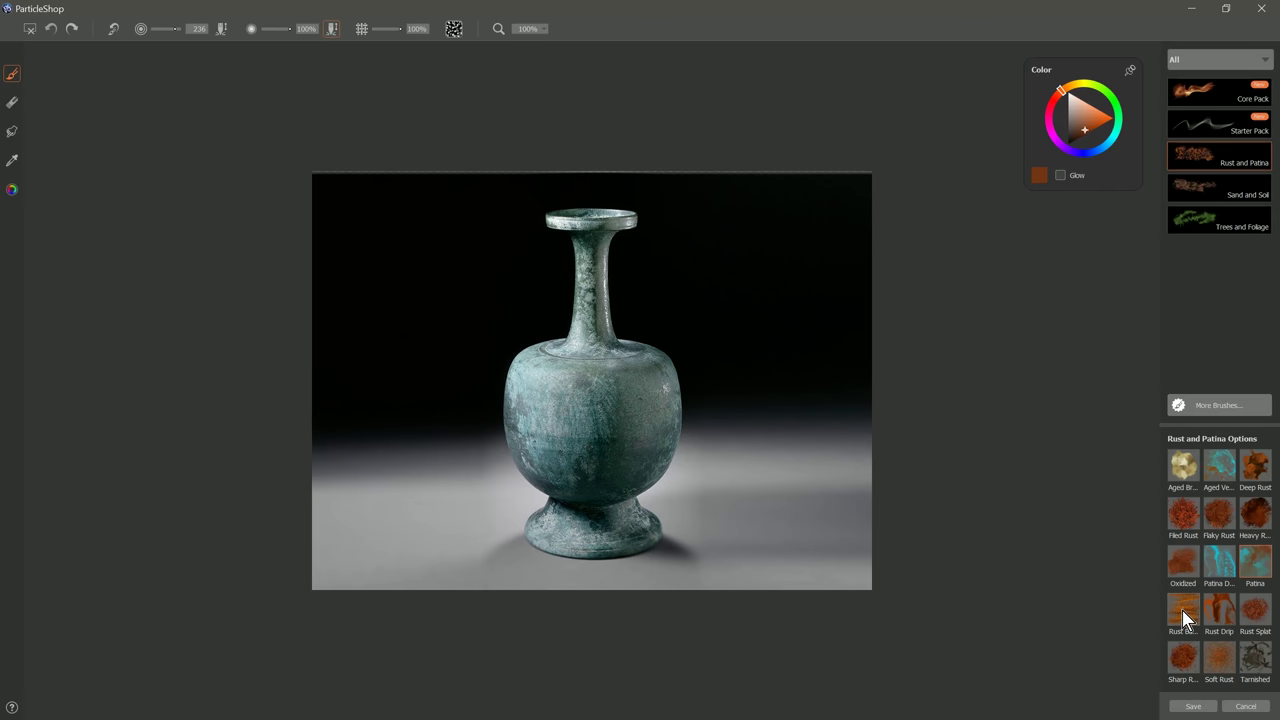
Test the horizontally streaked rust brush at size 60 with strokes across the background on both sides of the vase.
{"action": "left_click", "coordinate": [1183, 609]}
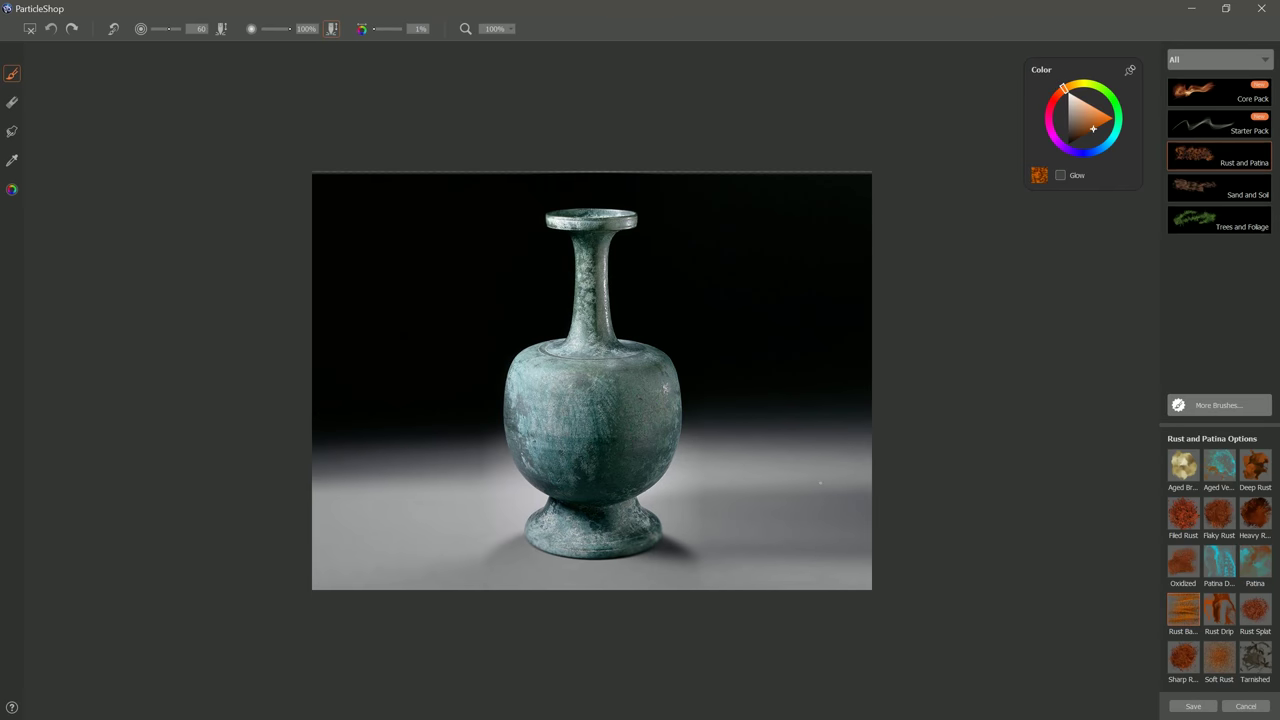
{"action": "left_click_drag", "start_coordinate": [778, 310], "coordinate": [660, 328]}
{"action": "left_click_drag", "start_coordinate": [868, 355], "coordinate": [665, 380]}
{"action": "mouse_move", "coordinate": [761, 407]}
{"action": "left_mouse_down"}
{"action": "mouse_move", "coordinate": [860, 424]}
{"action": "mouse_move", "coordinate": [721, 494]}
{"action": "mouse_move", "coordinate": [700, 490]}
{"action": "left_mouse_up"}
{"action": "mouse_move", "coordinate": [545, 252]}
{"action": "left_mouse_down"}
{"action": "mouse_move", "coordinate": [411, 292]}
{"action": "mouse_move", "coordinate": [442, 540]}
{"action": "left_mouse_up"}
{"action": "mouse_move", "coordinate": [400, 255]}
{"action": "left_mouse_down"}
{"action": "mouse_move", "coordinate": [337, 443]}
{"action": "mouse_move", "coordinate": [375, 535]}
{"action": "left_mouse_up"}
{"action": "left_click_drag", "start_coordinate": [326, 231], "coordinate": [355, 530]}
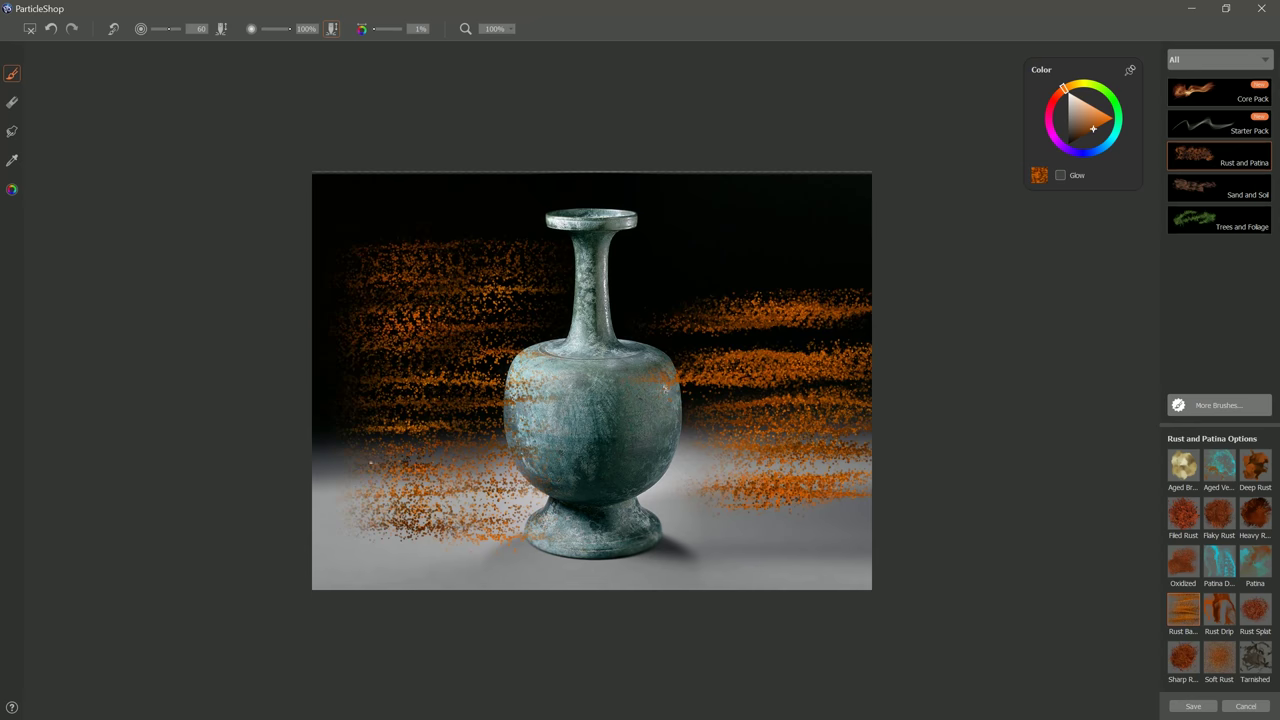
{"action": "mouse_move", "coordinate": [862, 195]}
{"action": "left_mouse_down"}
{"action": "mouse_move", "coordinate": [665, 208]}
{"action": "mouse_move", "coordinate": [690, 238]}
{"action": "mouse_move", "coordinate": [629, 283]}
{"action": "mouse_move", "coordinate": [640, 322]}
{"action": "mouse_move", "coordinate": [745, 354]}
{"action": "left_mouse_up"}
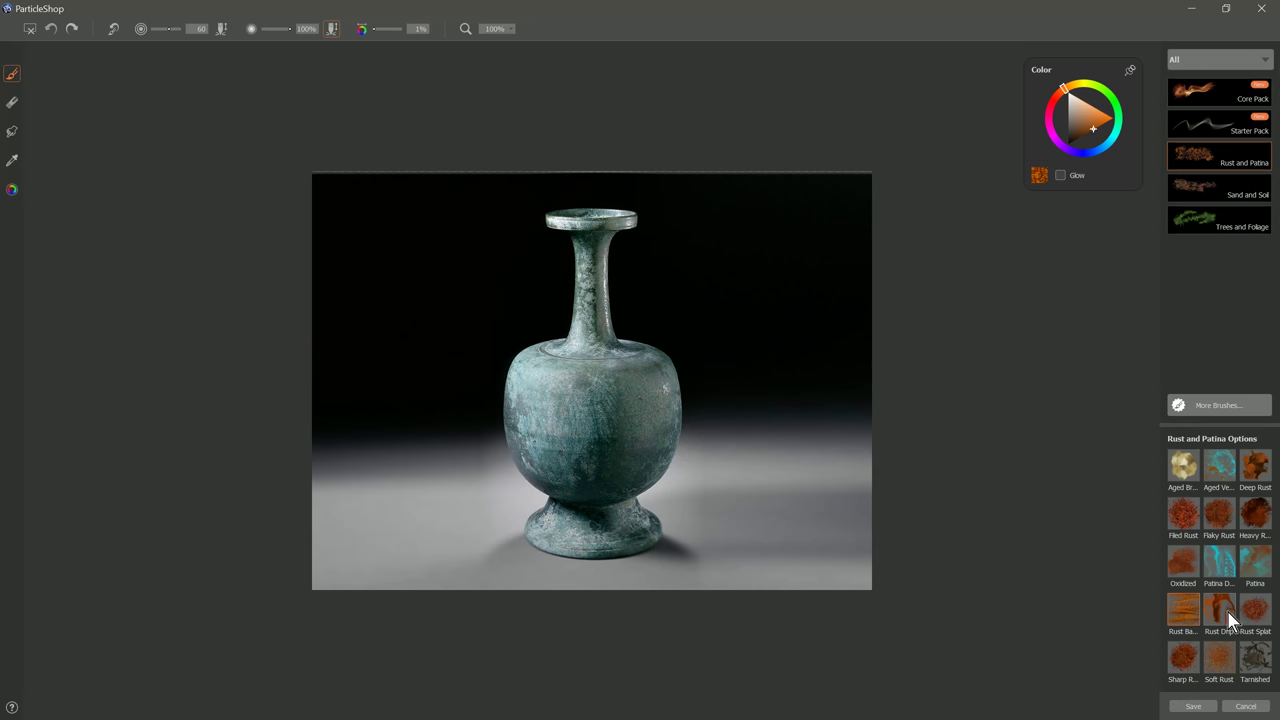
Test the Rust Drip brush with vertical strokes down the background on both sides of the vase.
{"action": "left_click", "coordinate": [1227, 611]}
{"action": "mouse_move", "coordinate": [741, 276]}
{"action": "left_mouse_down"}
{"action": "mouse_move", "coordinate": [714, 366]}
{"action": "mouse_move", "coordinate": [708, 246]}
{"action": "mouse_move", "coordinate": [777, 280]}
{"action": "mouse_move", "coordinate": [770, 560]}
{"action": "left_mouse_up"}
{"action": "mouse_move", "coordinate": [464, 196]}
{"action": "left_mouse_down"}
{"action": "mouse_move", "coordinate": [446, 420]}
{"action": "mouse_move", "coordinate": [371, 315]}
{"action": "mouse_move", "coordinate": [366, 575]}
{"action": "left_mouse_up"}
Reduce the Rust Drip brush to size 7, try thin drips around the vase's neck, and undo the strokes.
{"action": "key", "text": "bracketleft"}
{"action": "key", "text": "bracketleft"}
{"action": "key", "text": "bracketleft"}
{"action": "key", "text": "bracketleft"}
{"action": "left_click_drag", "start_coordinate": [509, 176], "coordinate": [491, 575]}
{"action": "key", "text": "ctrl+z"}
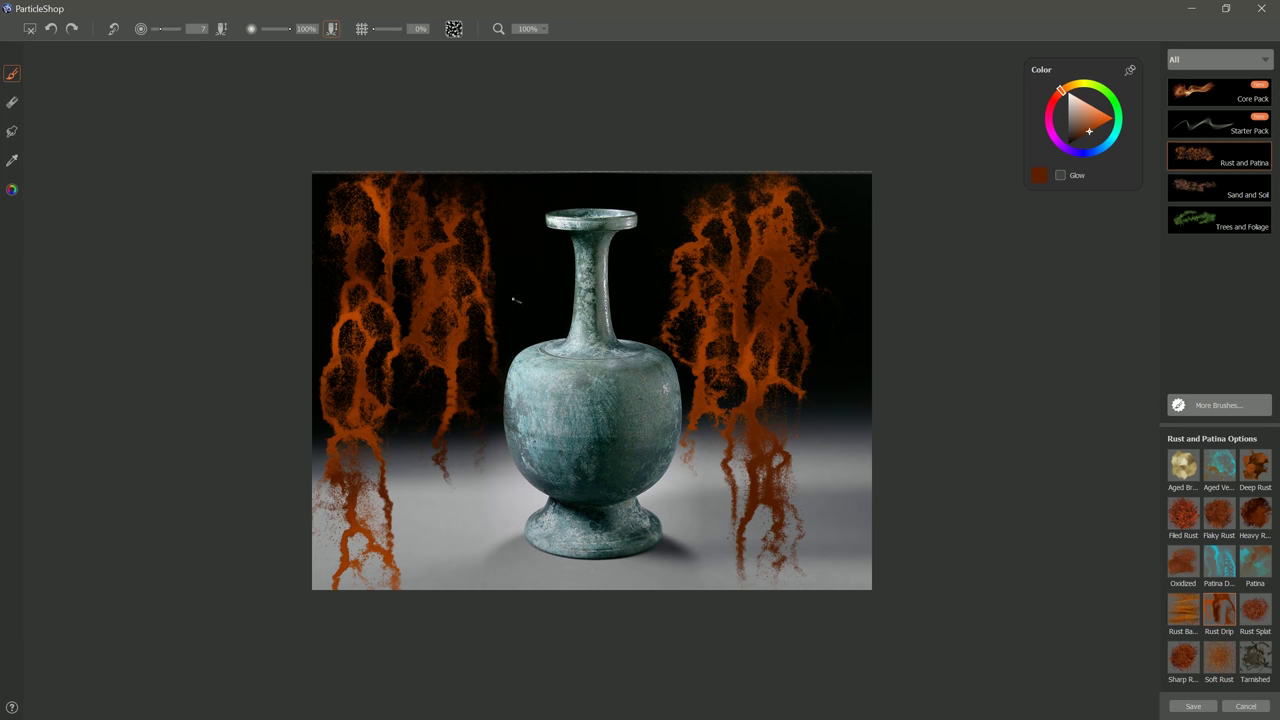
{"action": "mouse_move", "coordinate": [506, 257]}
{"action": "left_mouse_down"}
{"action": "mouse_move", "coordinate": [558, 257]}
{"action": "mouse_move", "coordinate": [536, 450]}
{"action": "mouse_move", "coordinate": [522, 180]}
{"action": "mouse_move", "coordinate": [622, 292]}
{"action": "mouse_move", "coordinate": [622, 195]}
{"action": "left_mouse_up"}
{"action": "key", "text": "ctrl+z"}
Switch from Rust Splat to the sharp rust brush, test it at size 159 on both sides of the vase, and undo the strokes.
{"action": "left_click", "coordinate": [1262, 607]}
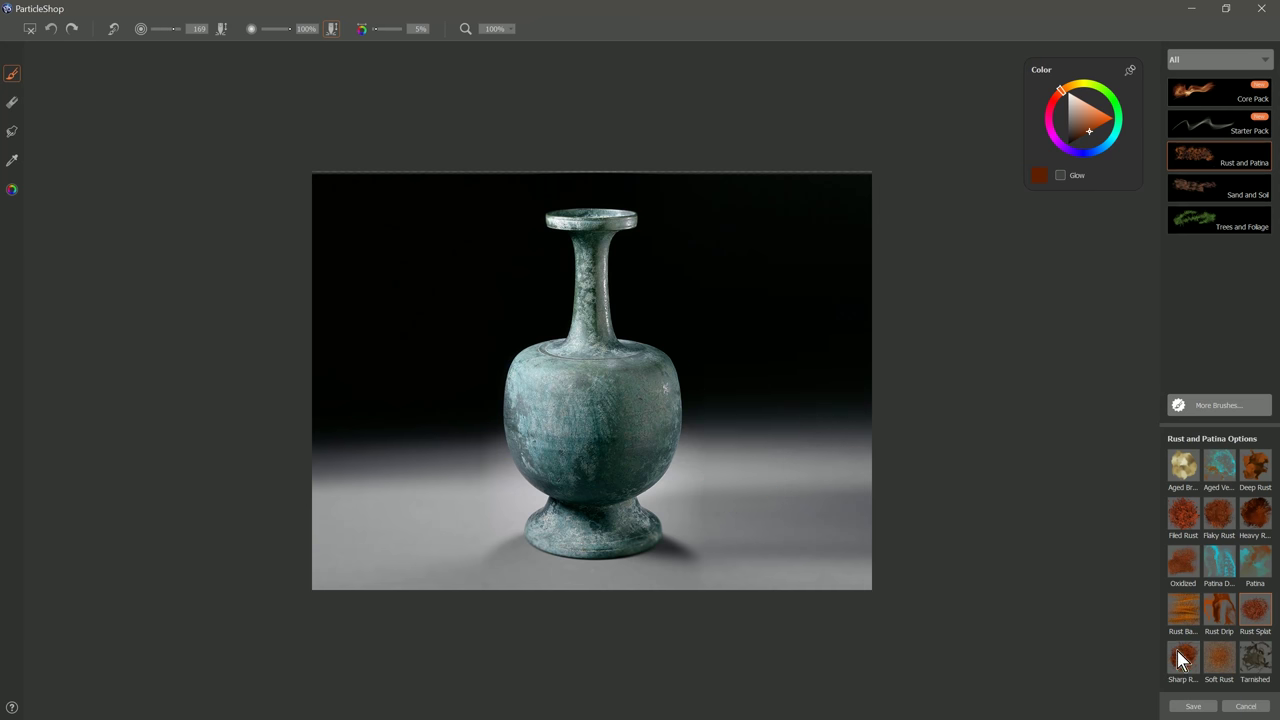
{"action": "left_click", "coordinate": [1183, 655]}
{"action": "mouse_move", "coordinate": [754, 443]}
{"action": "left_mouse_down"}
{"action": "mouse_move", "coordinate": [720, 480]}
{"action": "mouse_move", "coordinate": [715, 470]}
{"action": "mouse_move", "coordinate": [790, 480]}
{"action": "mouse_move", "coordinate": [765, 512]}
{"action": "left_mouse_up"}
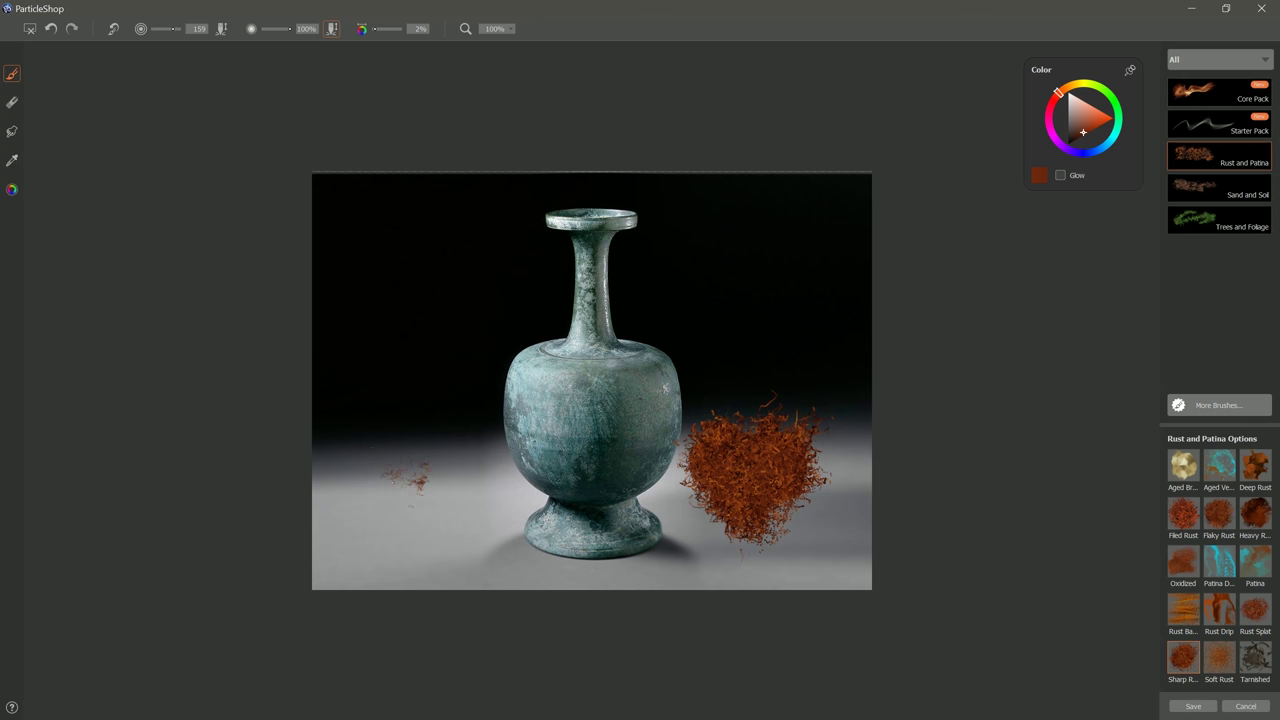
{"action": "mouse_move", "coordinate": [405, 480]}
{"action": "left_mouse_down"}
{"action": "mouse_move", "coordinate": [430, 472]}
{"action": "mouse_move", "coordinate": [420, 505]}
{"action": "mouse_move", "coordinate": [375, 510]}
{"action": "mouse_move", "coordinate": [455, 500]}
{"action": "mouse_move", "coordinate": [508, 478]}
{"action": "mouse_move", "coordinate": [515, 455]}
{"action": "mouse_move", "coordinate": [535, 472]}
{"action": "mouse_move", "coordinate": [548, 455]}
{"action": "left_mouse_up"}
{"action": "key", "text": "ctrl+z"}
{"action": "key", "text": "ctrl+z"}
{"action": "key", "text": "ctrl+z"}
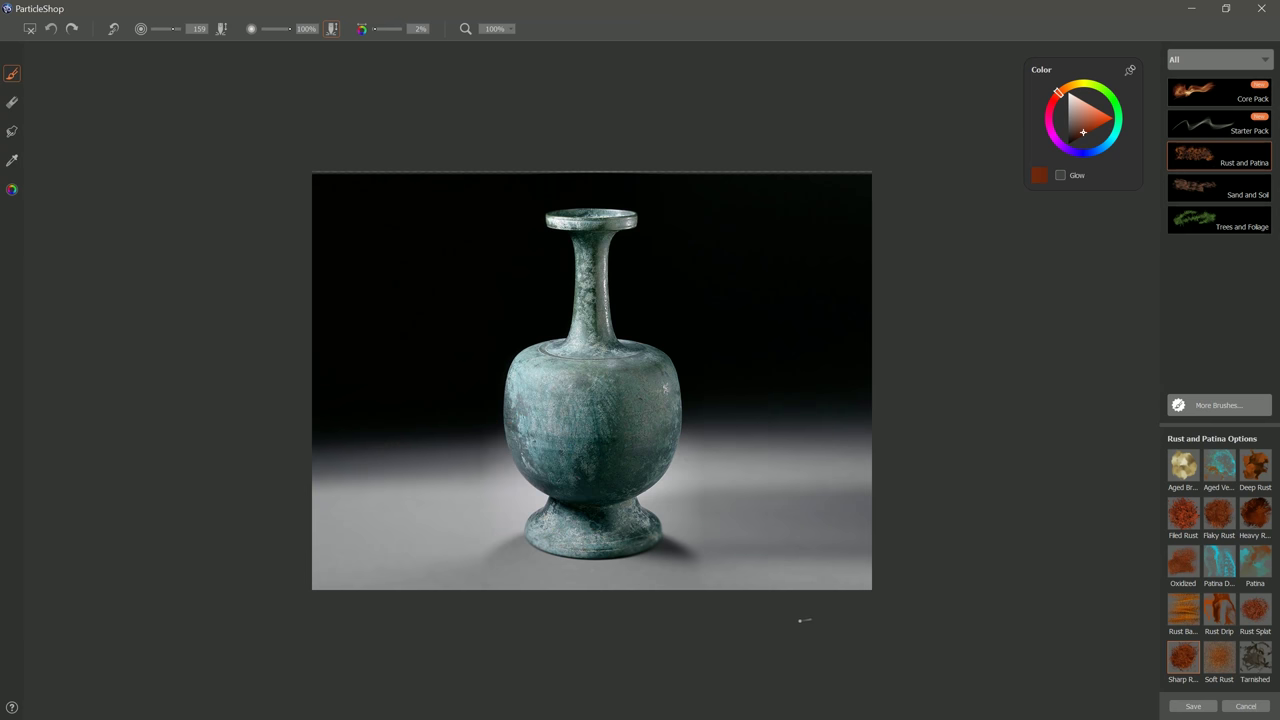
Test the Soft Rust brush at size 61 over the vase and the floor beside it, and undo the strokes.
{"action": "left_click", "coordinate": [1221, 658]}
{"action": "mouse_move", "coordinate": [740, 505]}
{"action": "left_mouse_down"}
{"action": "mouse_move", "coordinate": [725, 480]}
{"action": "mouse_move", "coordinate": [690, 510]}
{"action": "left_mouse_up"}
{"action": "mouse_move", "coordinate": [595, 425]}
{"action": "left_mouse_down"}
{"action": "mouse_move", "coordinate": [570, 405]}
{"action": "mouse_move", "coordinate": [545, 415]}
{"action": "mouse_move", "coordinate": [615, 395]}
{"action": "mouse_move", "coordinate": [535, 355]}
{"action": "mouse_move", "coordinate": [670, 405]}
{"action": "mouse_move", "coordinate": [590, 277]}
{"action": "mouse_move", "coordinate": [655, 390]}
{"action": "mouse_move", "coordinate": [580, 465]}
{"action": "mouse_move", "coordinate": [595, 525]}
{"action": "left_mouse_up"}
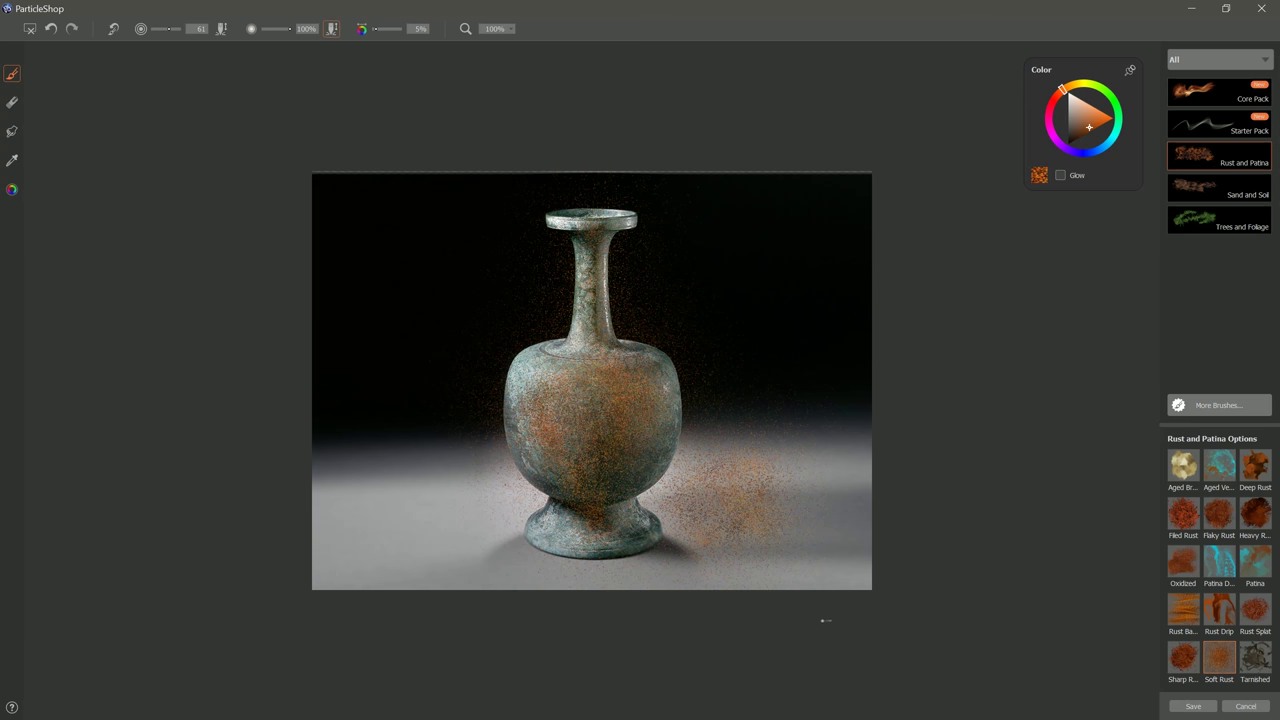
{"action": "key", "text": "ctrl+z"}
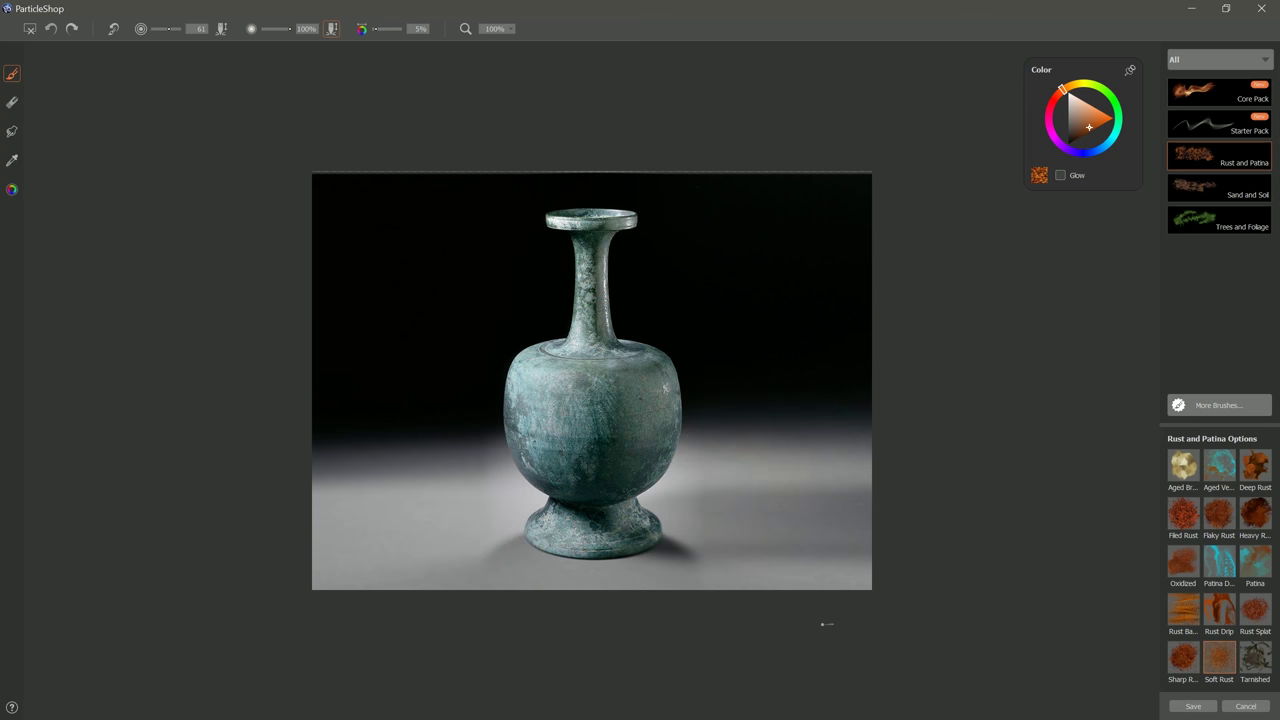
Paint dark patches over the whole vase with the Tarnished brush, adding smaller patches at size 23.
{"action": "left_click", "coordinate": [1257, 660]}
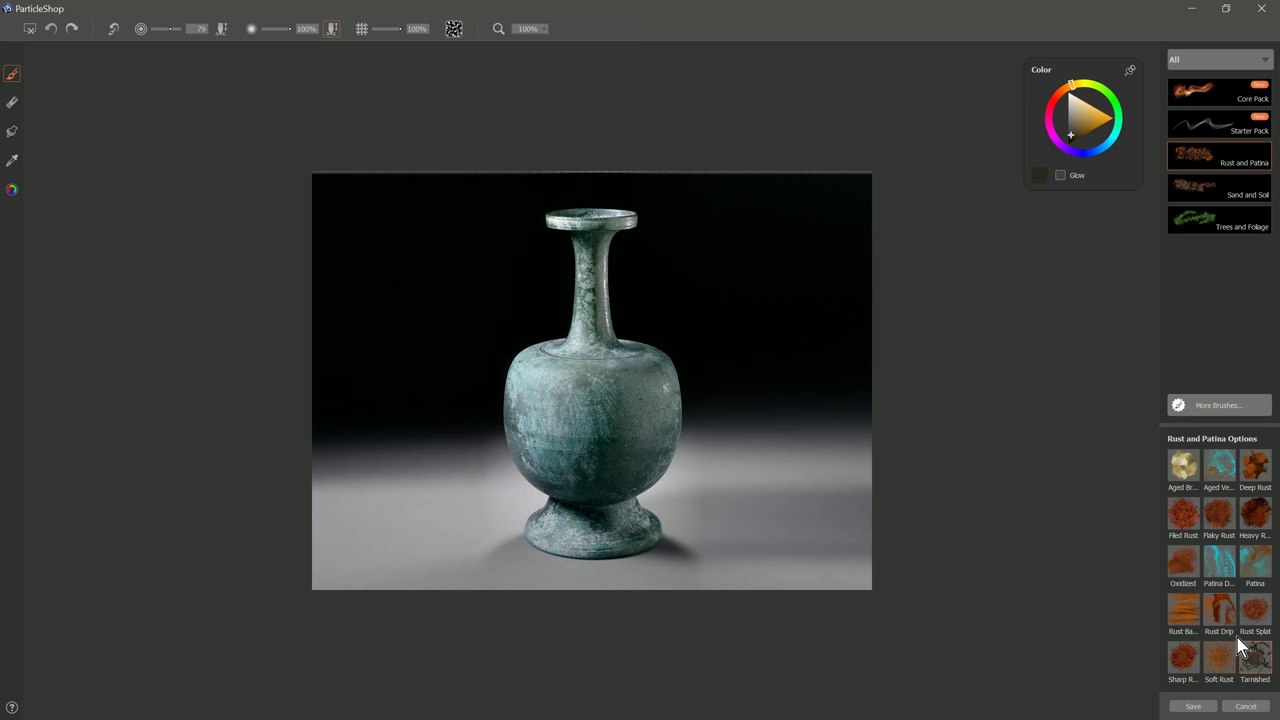
{"action": "mouse_move", "coordinate": [562, 385]}
{"action": "left_mouse_down"}
{"action": "mouse_move", "coordinate": [540, 440]}
{"action": "mouse_move", "coordinate": [580, 342]}
{"action": "mouse_move", "coordinate": [587, 213]}
{"action": "mouse_move", "coordinate": [680, 410]}
{"action": "mouse_move", "coordinate": [545, 545]}
{"action": "mouse_move", "coordinate": [660, 480]}
{"action": "left_mouse_up"}
{"action": "key", "text": "bracketleft"}
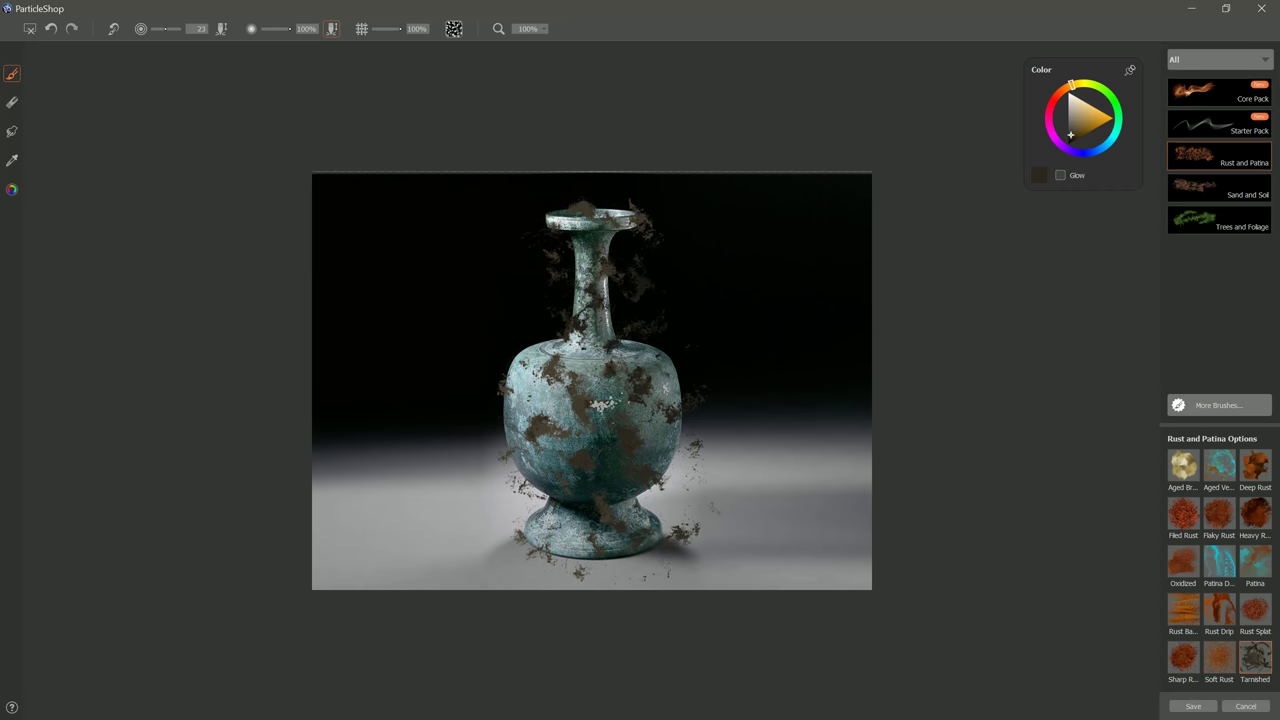
{"action": "mouse_move", "coordinate": [617, 383]}
{"action": "left_mouse_down"}
{"action": "mouse_move", "coordinate": [520, 385]}
{"action": "mouse_move", "coordinate": [537, 440]}
{"action": "mouse_move", "coordinate": [585, 275]}
{"action": "left_mouse_up"}
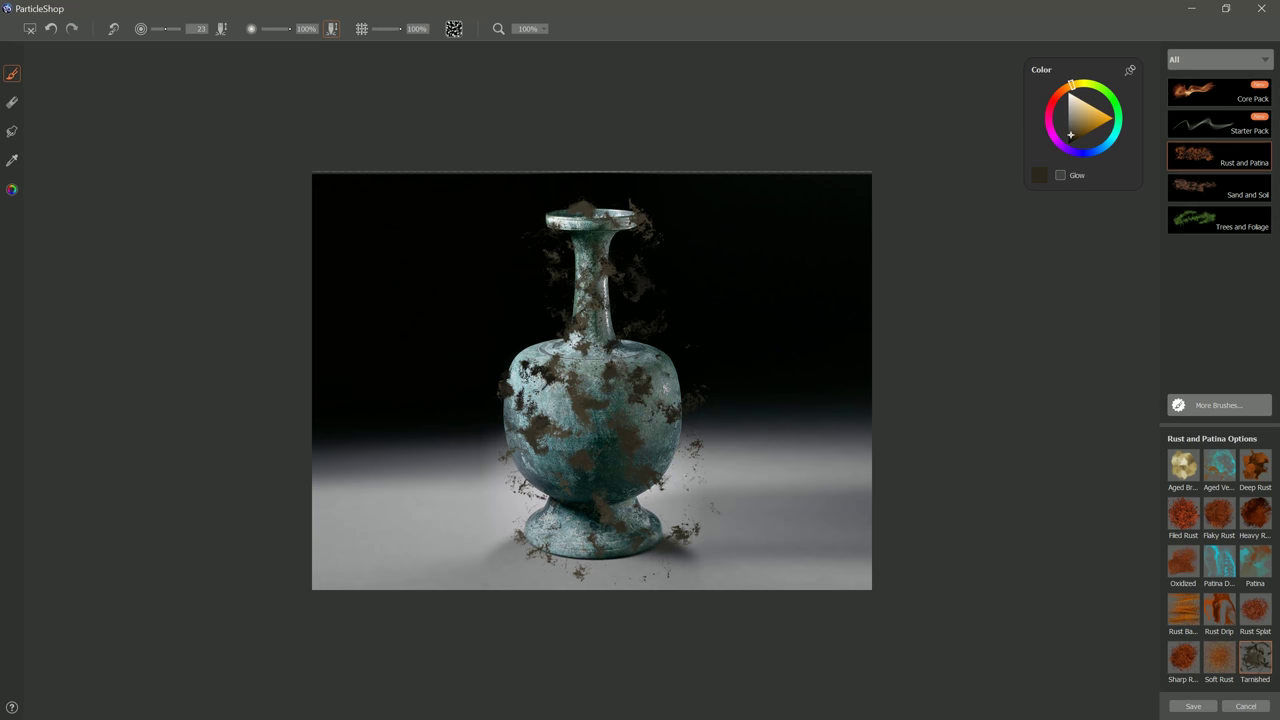
Save the brushstrokes back to Photoshop and mask the bottle copy 2 layer to the vase shape.
{"action": "left_click", "coordinate": [1193, 706]}
{"action": "left_click", "coordinate": [710, 412]}
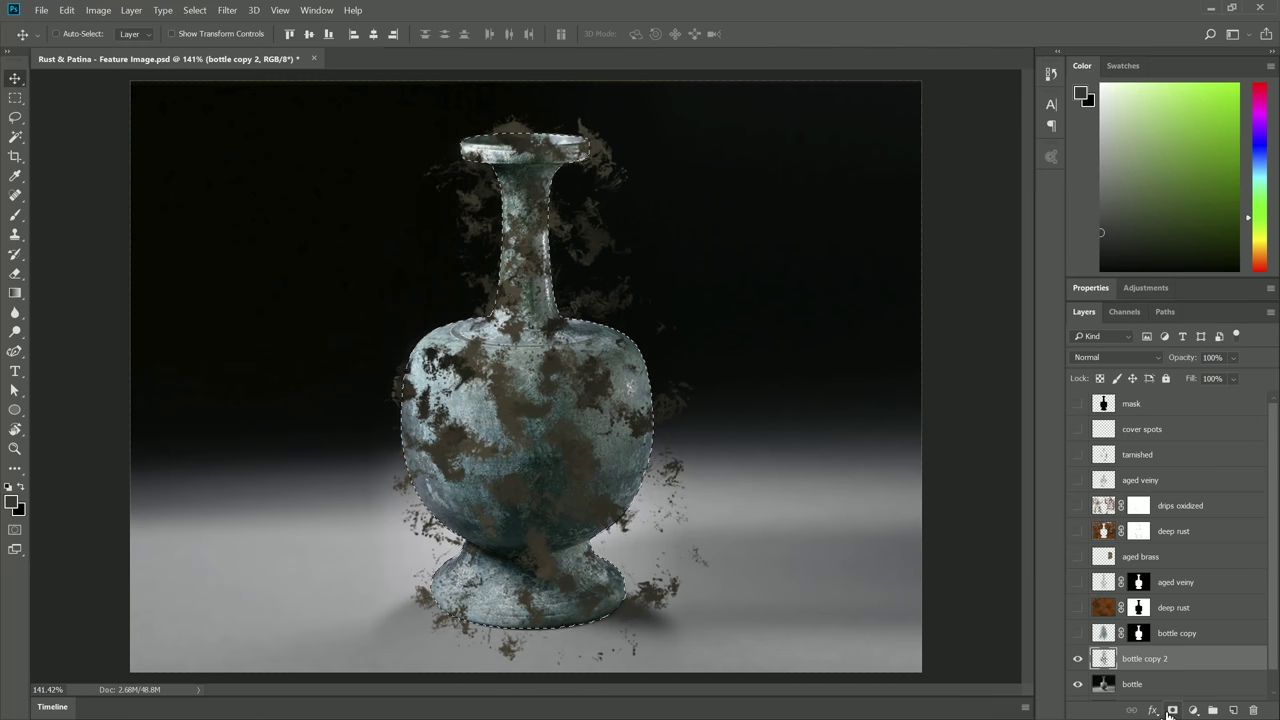
{"action": "left_click", "coordinate": [1173, 710]}
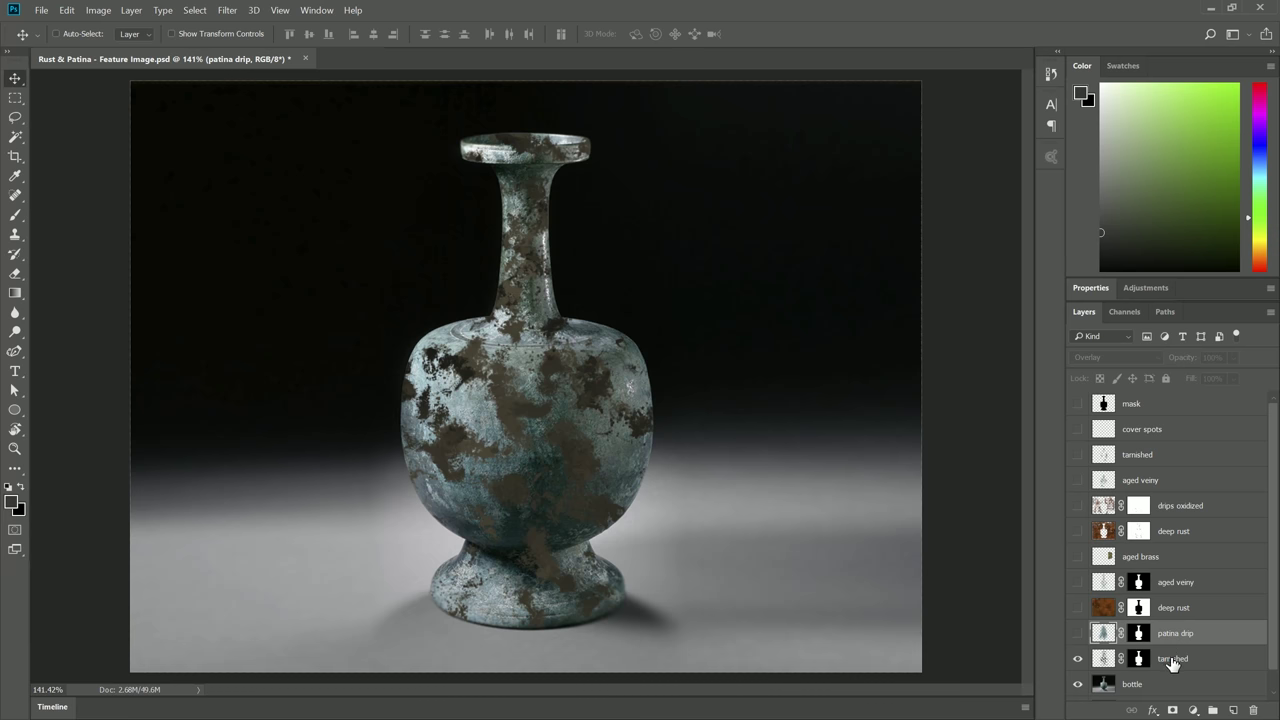
Set the masked tarnished layer's blend mode to Multiply and its opacity to 35%.
{"action": "left_click", "coordinate": [1172, 664]}
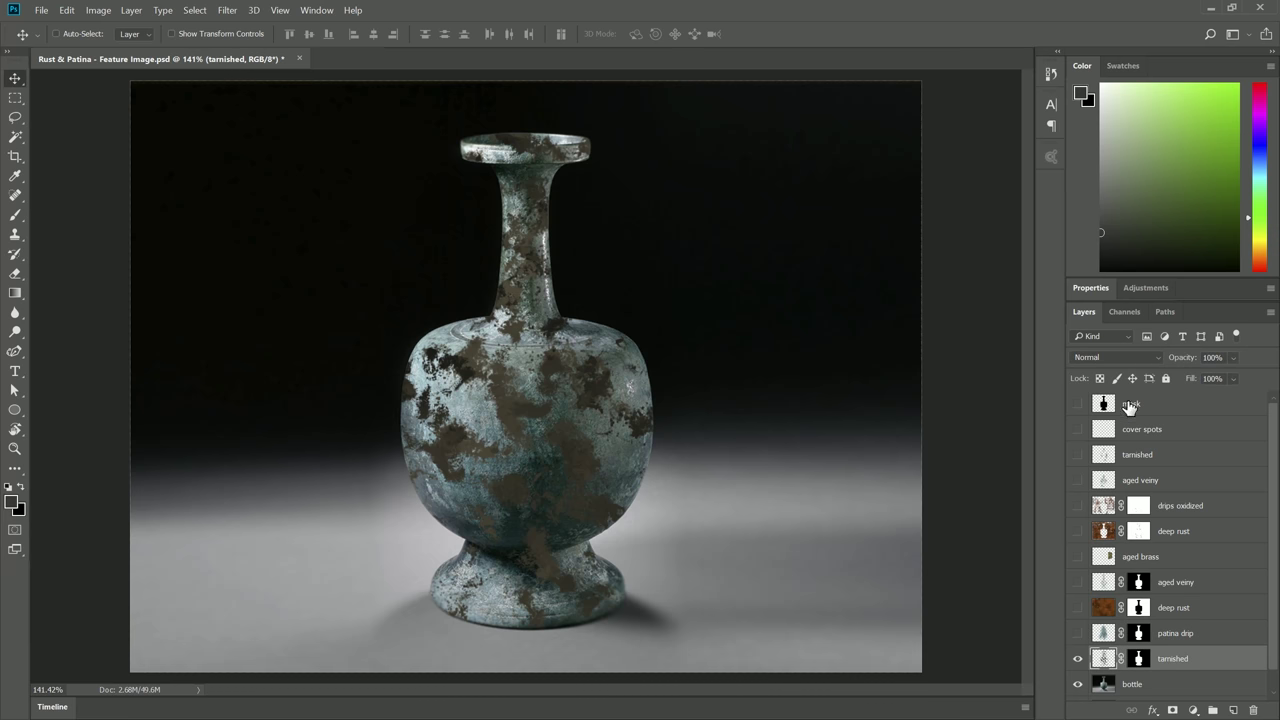
{"action": "left_click", "coordinate": [1111, 356]}
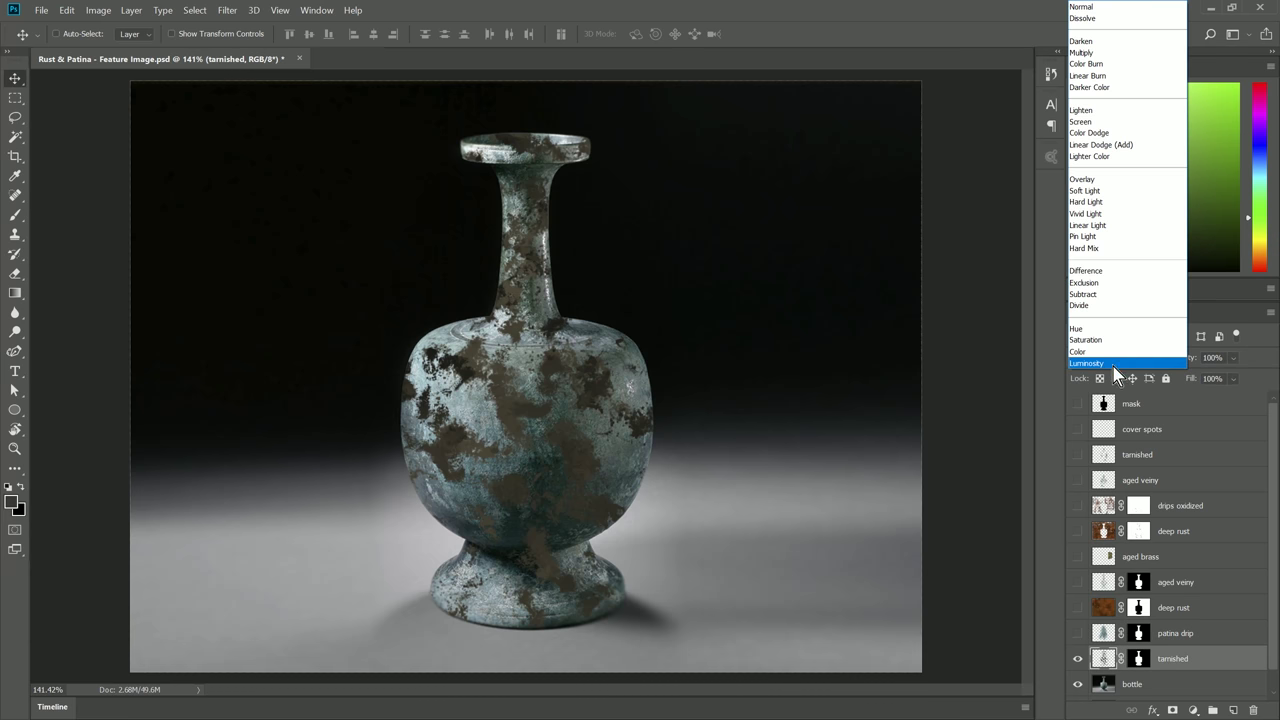
{"action": "left_click", "coordinate": [1081, 52]}
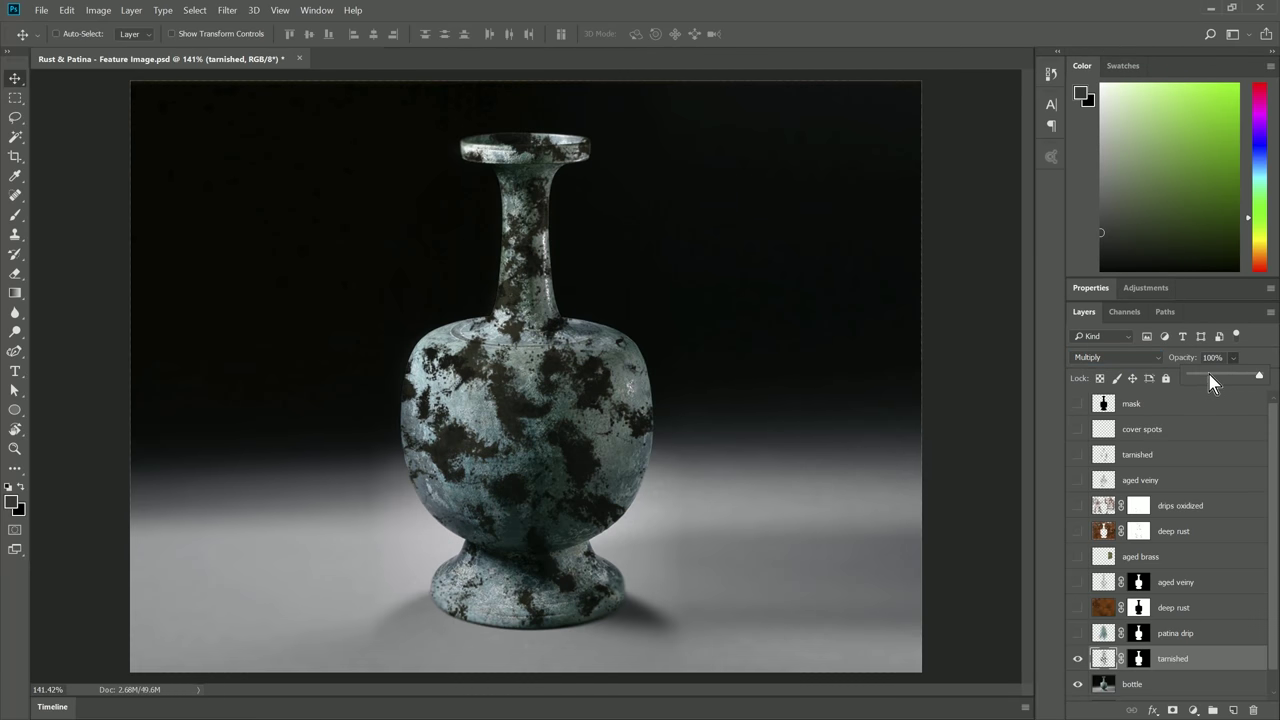
{"action": "left_click_drag", "start_coordinate": [1211, 376], "coordinate": [1219, 376]}
Toggle the masked tarnished layer's visibility to compare the vase with and without it, and show the other texture layers again.
{"action": "left_click", "coordinate": [1078, 659]}
{"action": "left_click", "coordinate": [1079, 659]}
{"action": "left_click", "coordinate": [1079, 659]}
{"action": "left_click", "coordinate": [1079, 659]}
{"action": "left_click", "coordinate": [1079, 659]}
{"action": "left_click", "coordinate": [1079, 659]}
{"action": "left_click", "coordinate": [1079, 659], "text": "alt"}
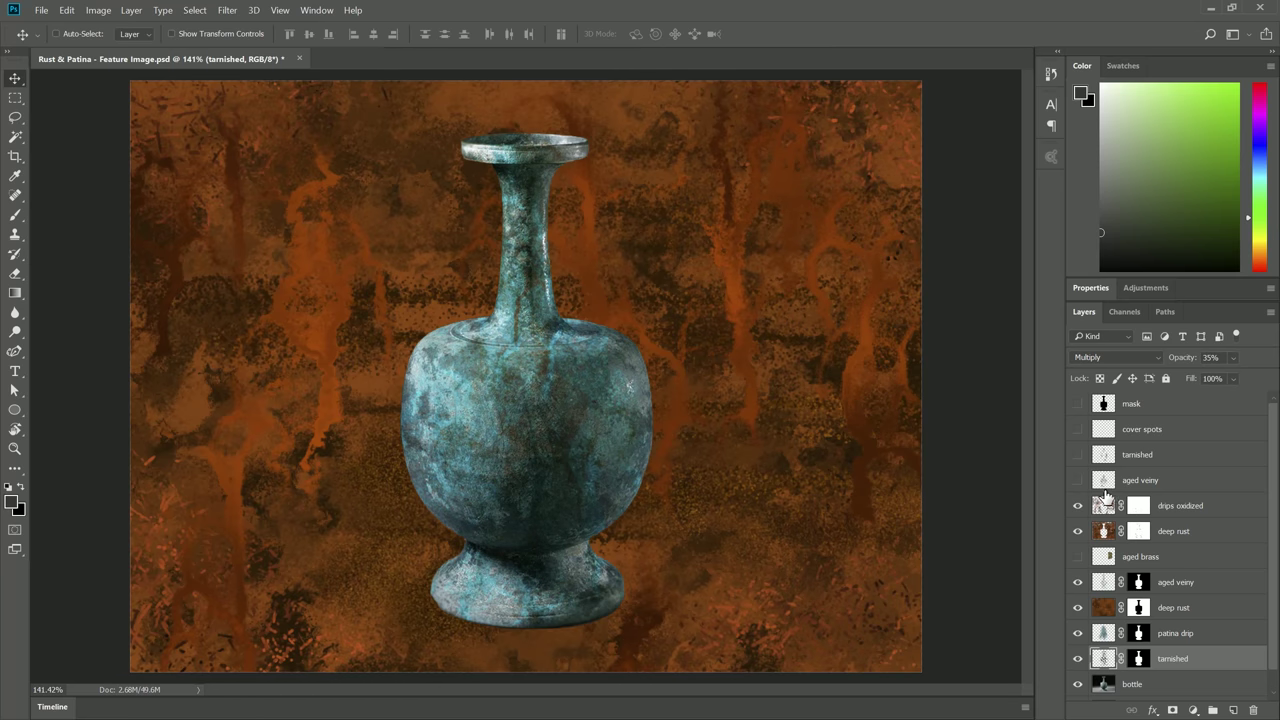